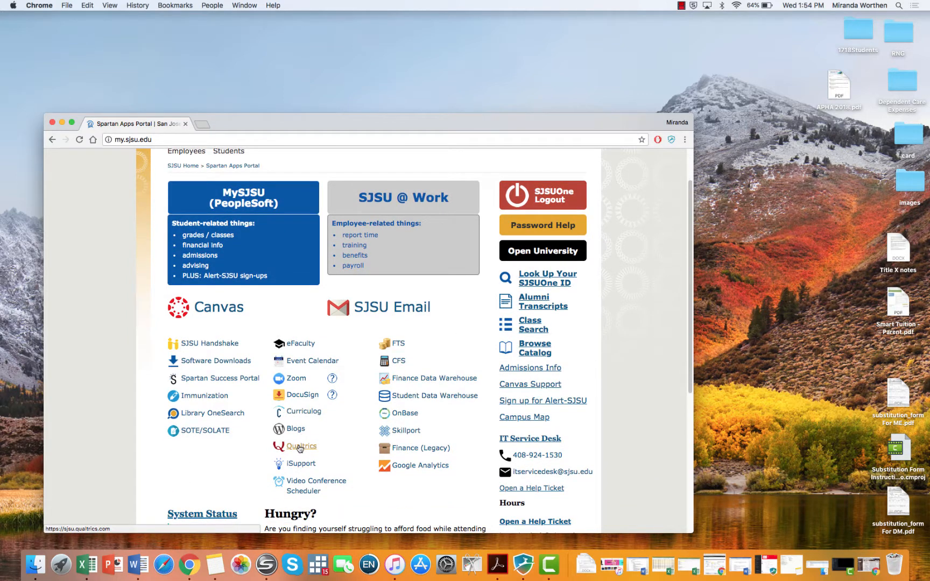
- Open Qualtrics from the Spartan Apps Portal and open the project "Combined HS 161 (1) Spring 2018 Class Survey"
{"action": "left_click", "coordinate": [299, 447]}
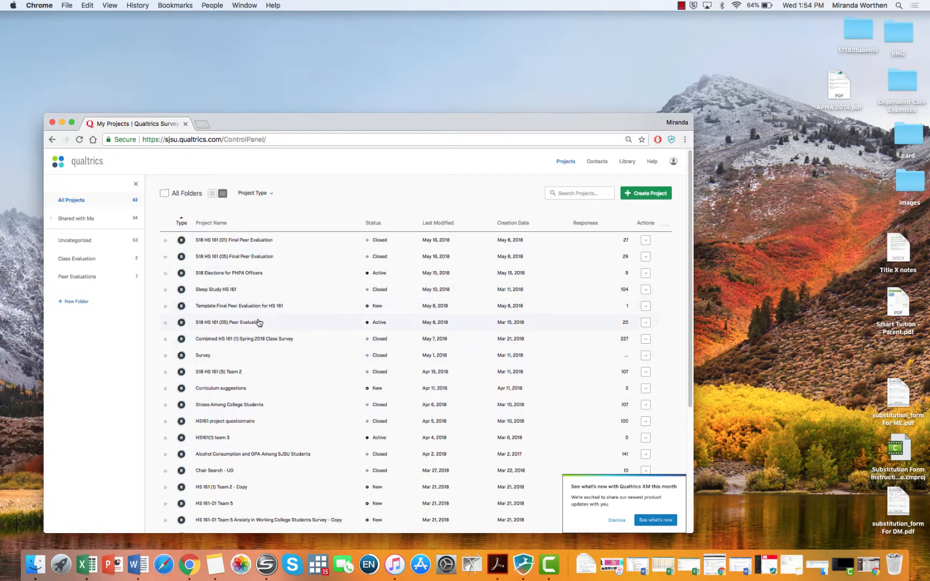
{"action": "double_click", "coordinate": [246, 339]}
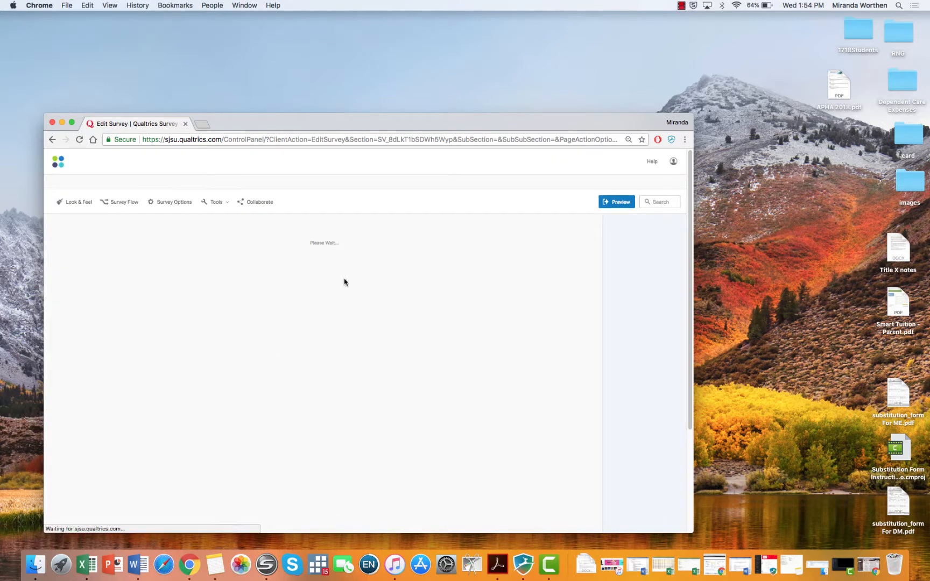
{"action": "left_click_drag", "start_coordinate": [395, 126], "coordinate": [407, 33]}
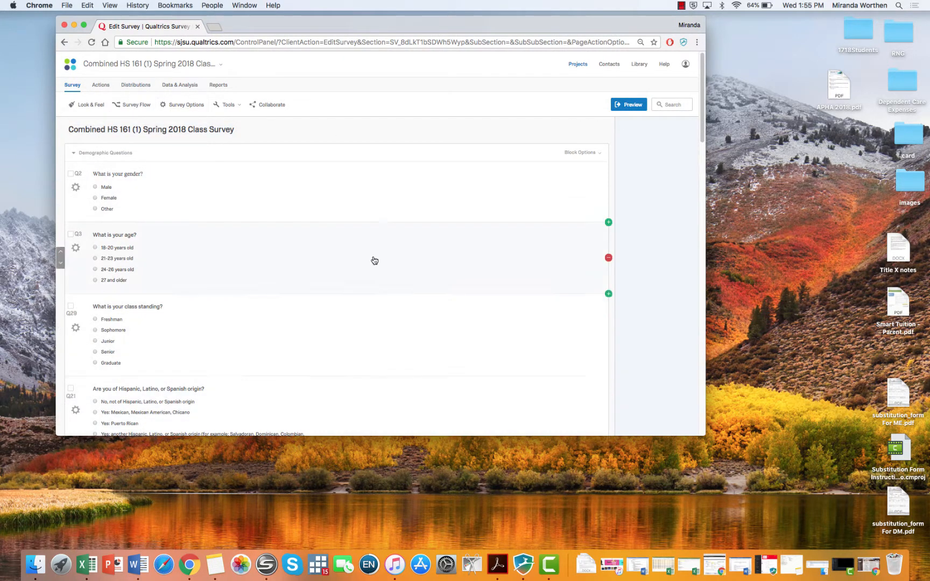
- Export the survey's response data as a CSV file with all fields and choice text
{"action": "left_click", "coordinate": [184, 86]}
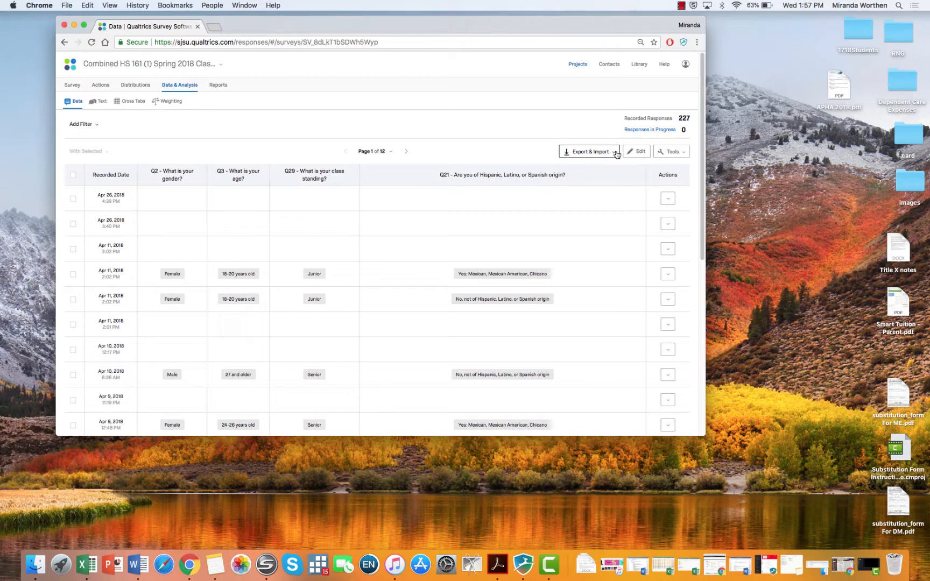
{"action": "left_click", "coordinate": [614, 153]}
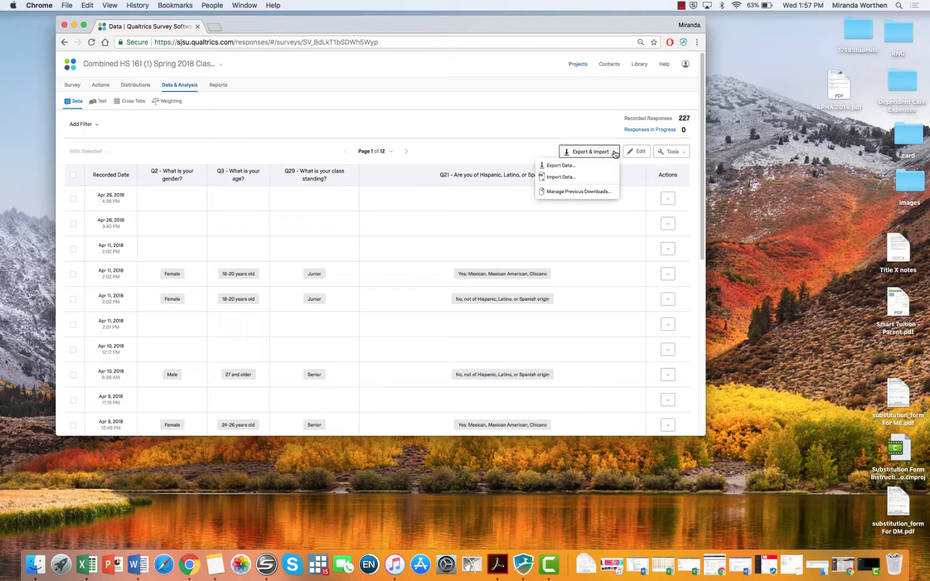
{"action": "left_click", "coordinate": [560, 165]}
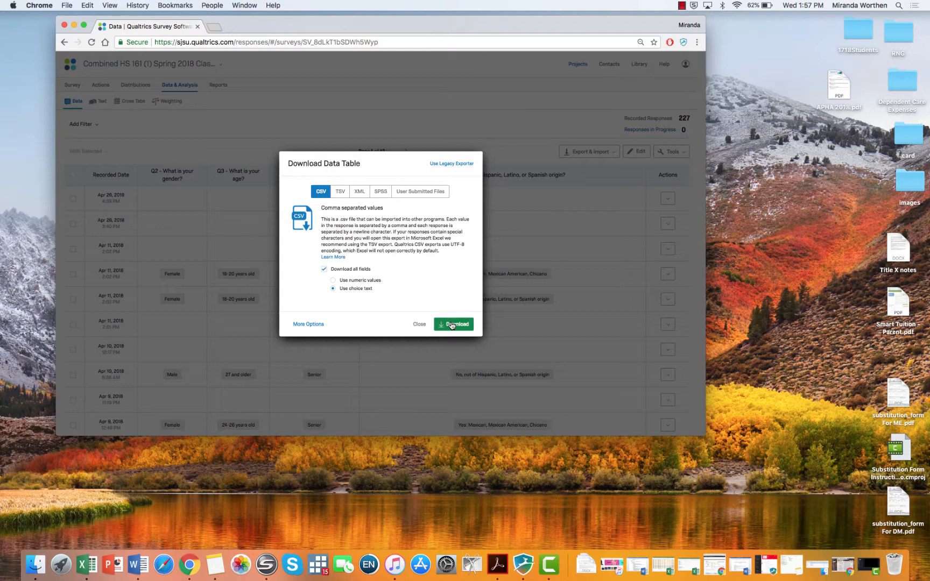
{"action": "left_click", "coordinate": [451, 324]}
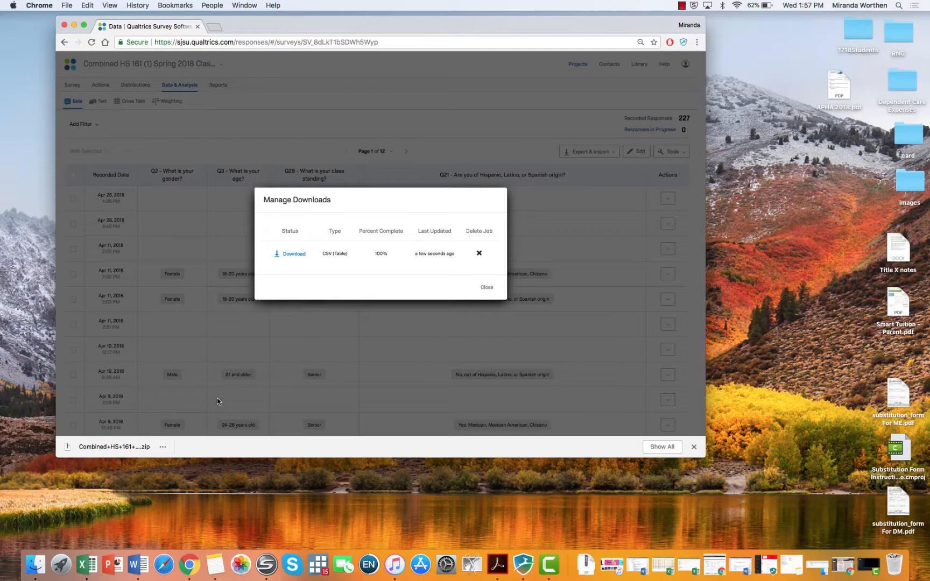
- Unpack the downloaded archive, open its survey CSV in Excel, and widen the StartDate and EndDate columns
{"action": "left_click", "coordinate": [115, 448]}
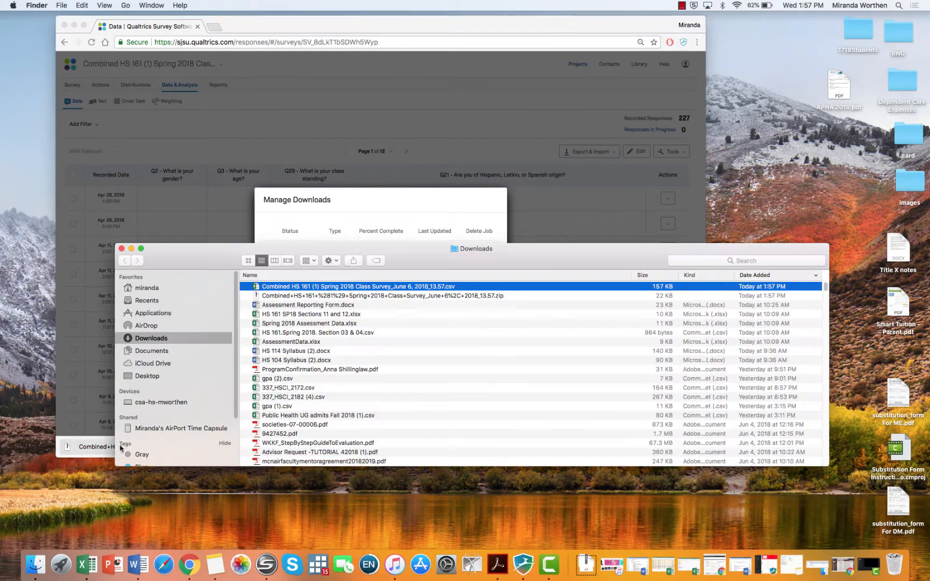
{"action": "double_click", "coordinate": [301, 289]}
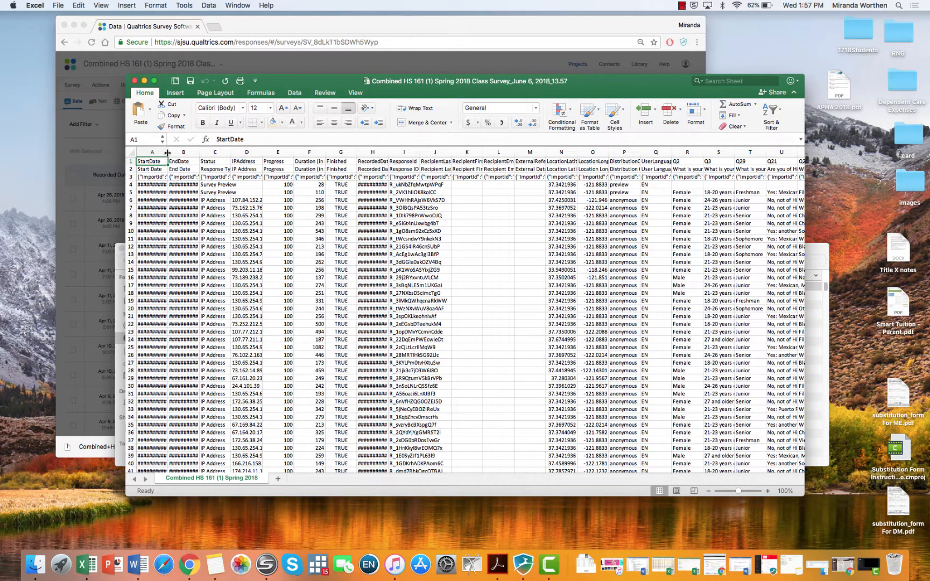
{"action": "left_click_drag", "start_coordinate": [168, 153], "coordinate": [184, 154]}
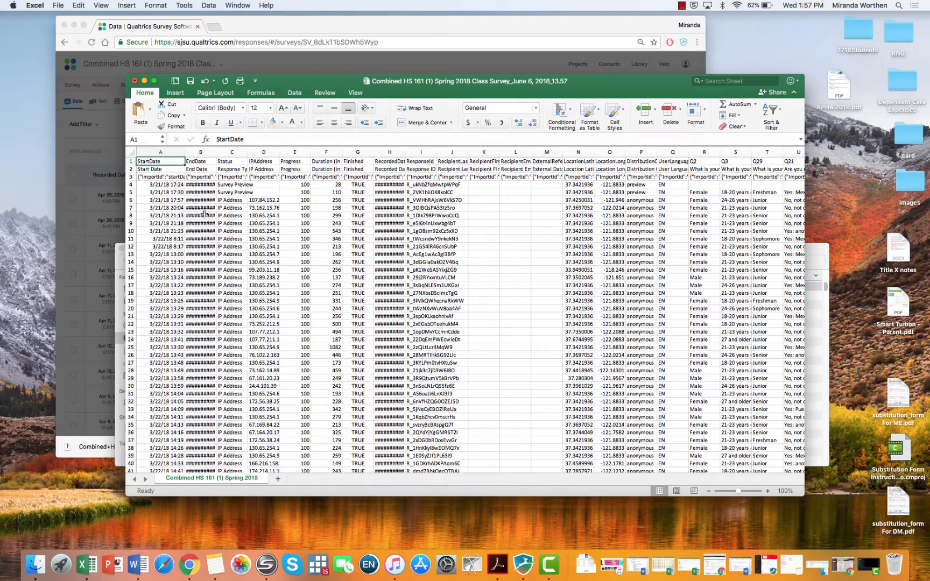
{"action": "left_click_drag", "start_coordinate": [216, 152], "coordinate": [226, 151]}
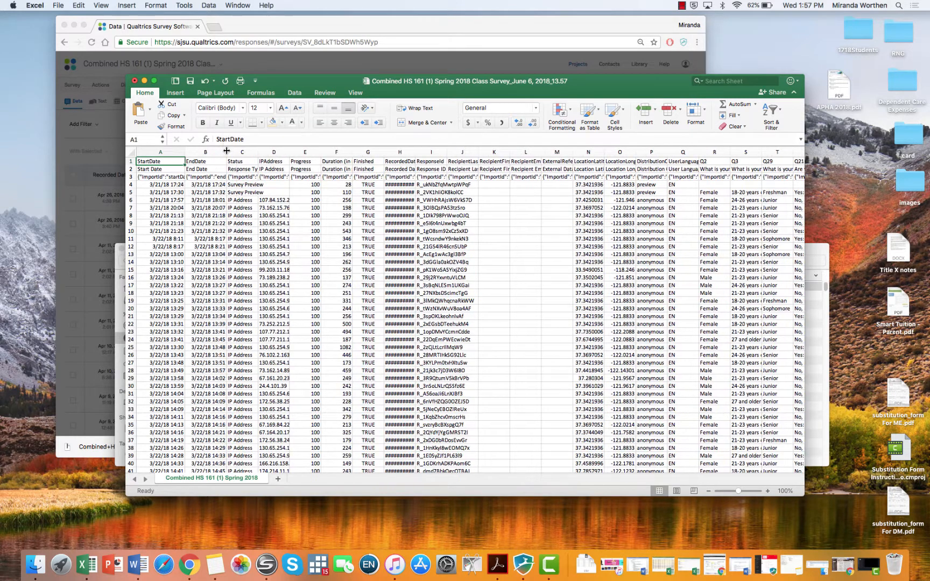
- Inspect the start date, end date and status of the first recorded response in row 4
{"action": "left_click", "coordinate": [155, 185]}
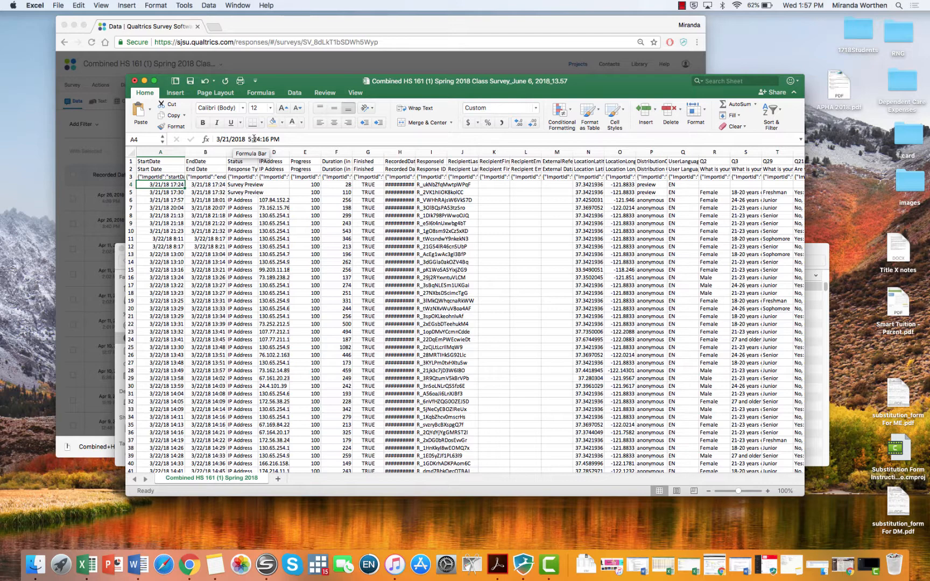
{"action": "left_click", "coordinate": [207, 184]}
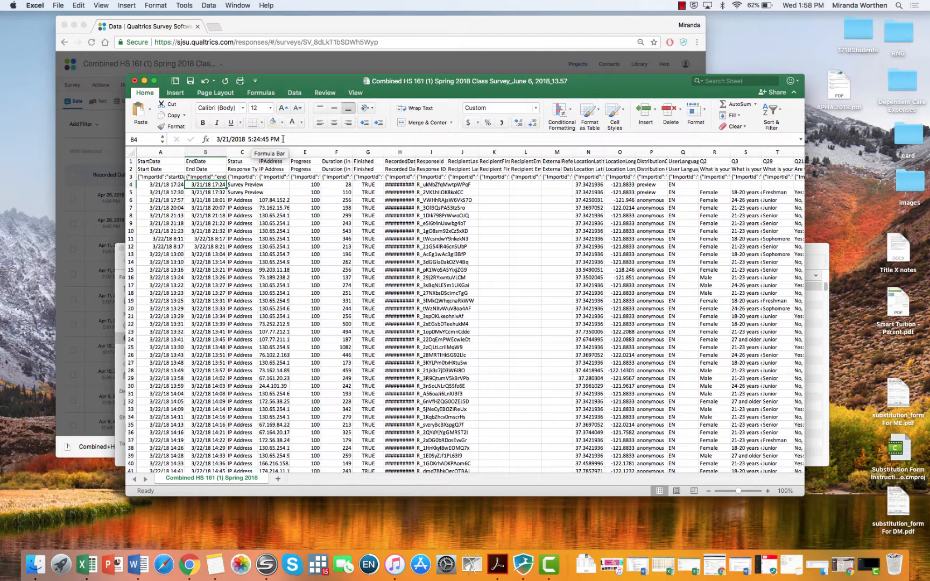
{"action": "left_click", "coordinate": [242, 185]}
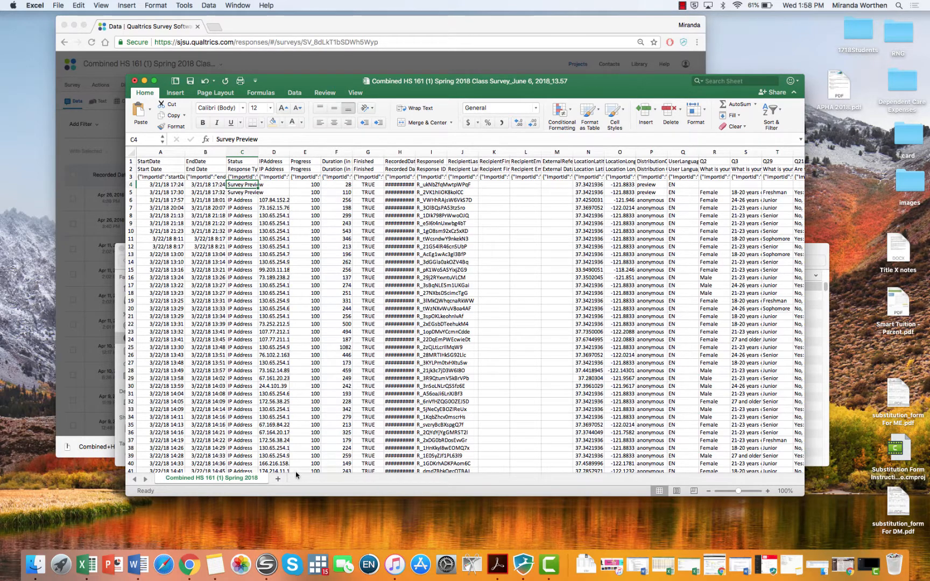
- Examine the question headers and the first answers in the Q2 gender and Q3 age columns
{"action": "left_click_drag", "start_coordinate": [299, 472], "coordinate": [379, 479]}
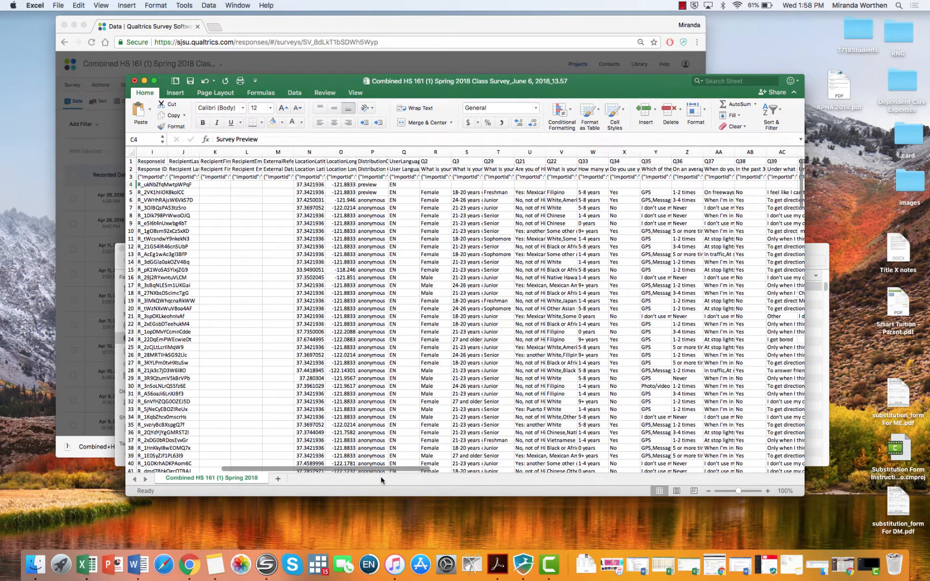
{"action": "left_click", "coordinate": [431, 163]}
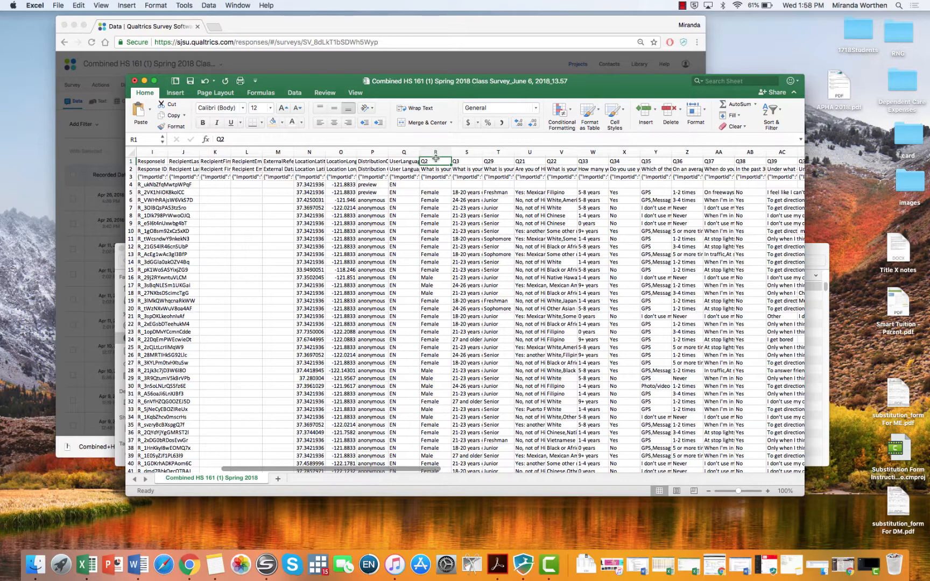
{"action": "key", "text": "Down"}
{"action": "key", "text": "Down"}
{"action": "key", "text": "Down"}
{"action": "key", "text": "Down"}
{"action": "key", "text": "Down"}
{"action": "key", "text": "Down"}
{"action": "key", "text": "Down"}
{"action": "key", "text": "Down"}
{"action": "key", "text": "Down"}
{"action": "key", "text": "Down"}
{"action": "key", "text": "Down"}
{"action": "left_click", "coordinate": [466, 167]}
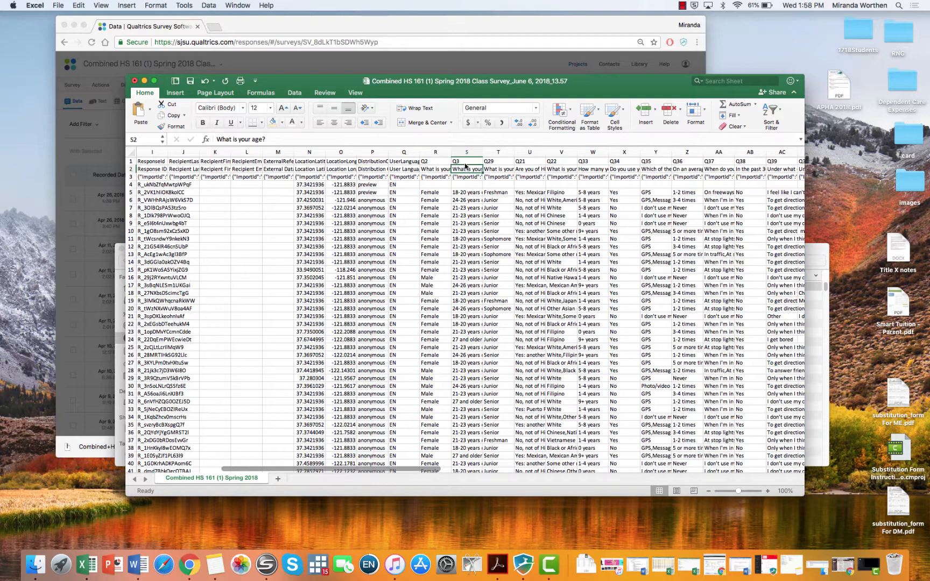
{"action": "key", "text": "Down"}
{"action": "key", "text": "Down"}
{"action": "key", "text": "Down"}
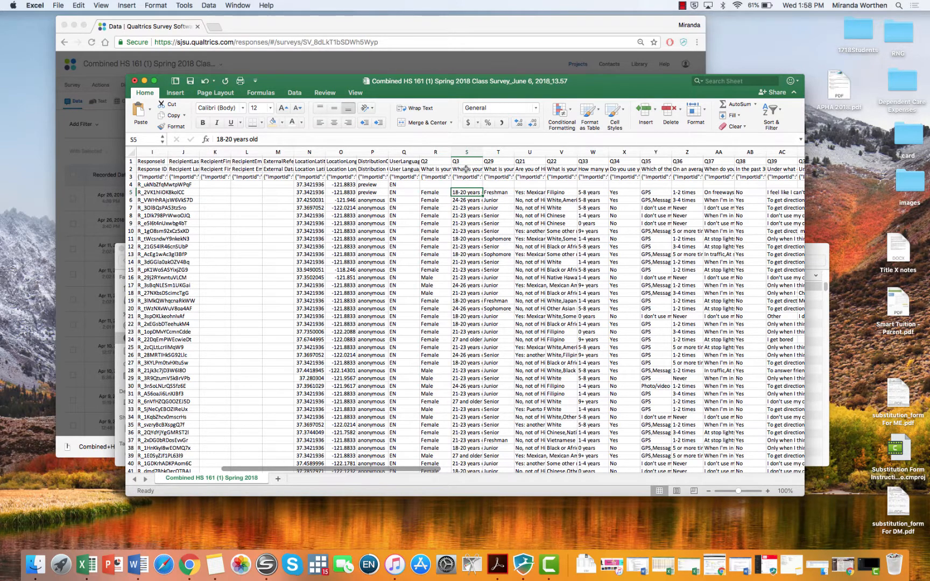
{"action": "key", "text": "Down"}
{"action": "key", "text": "Down"}
- Examine the variable names and question wording of the matrix question columns Q32_1 through Q32_7
{"action": "left_click_drag", "start_coordinate": [409, 472], "coordinate": [724, 470]}
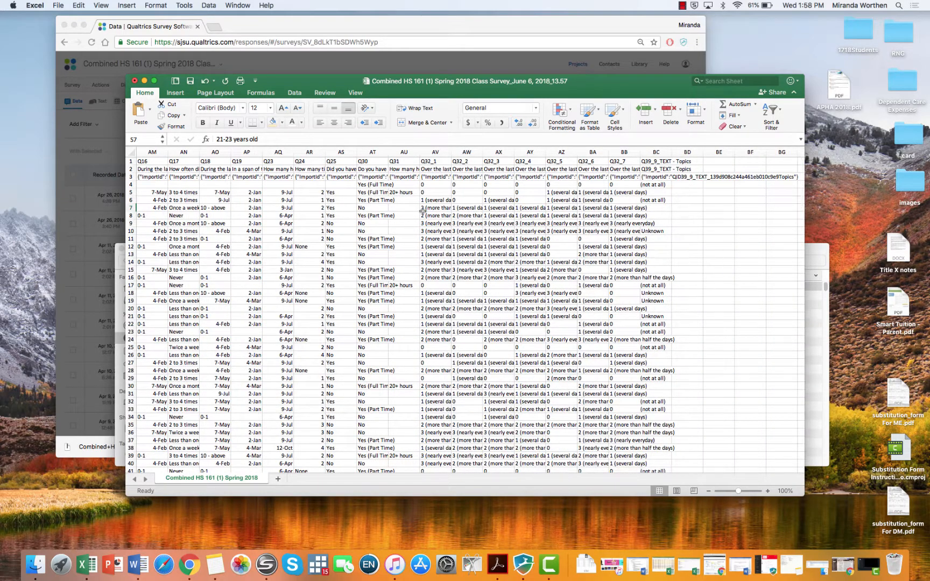
{"action": "left_click", "coordinate": [432, 163]}
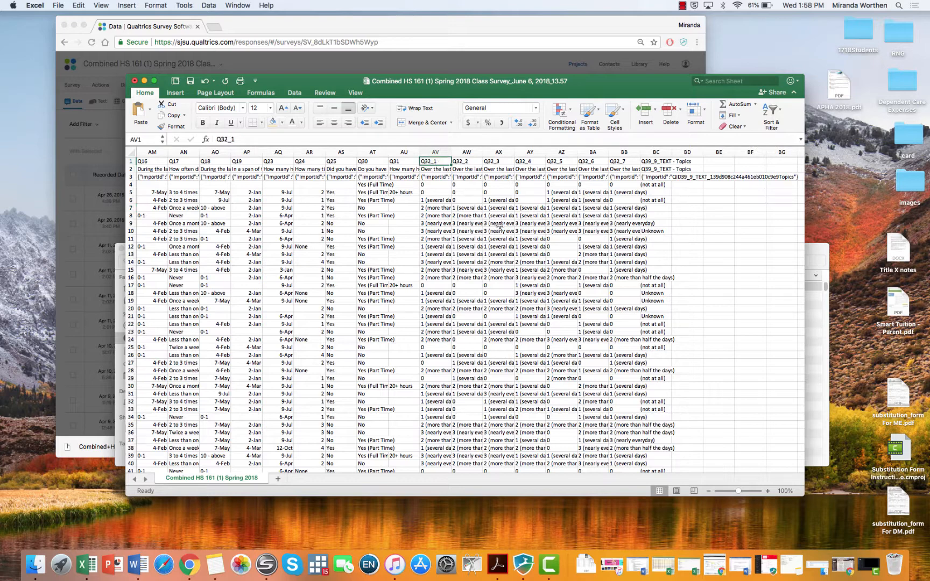
{"action": "key", "text": "Down"}
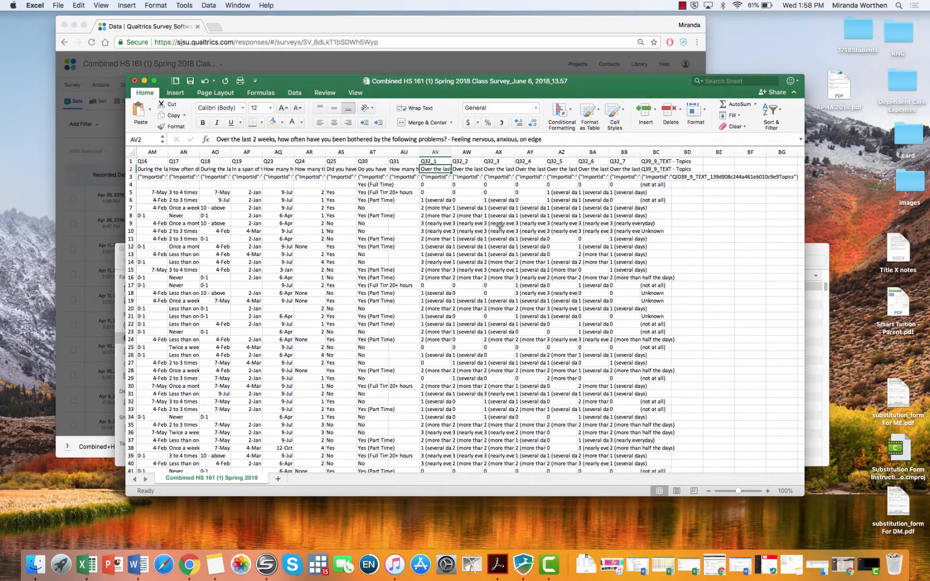
{"action": "key", "text": "Up"}
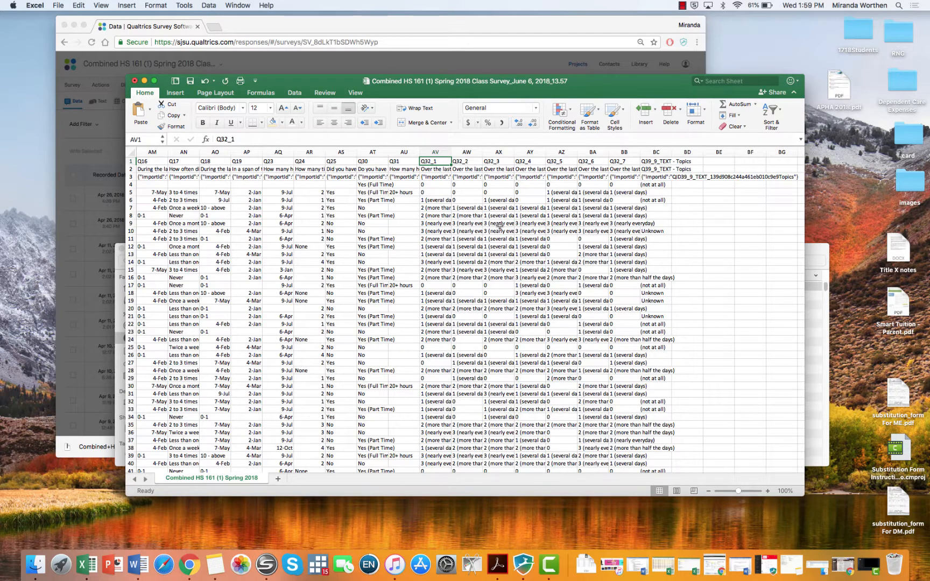
{"action": "key", "text": "Right"}
{"action": "key", "text": "Right"}
{"action": "key", "text": "Right"}
{"action": "key", "text": "Right"}
{"action": "key", "text": "Right"}
{"action": "key", "text": "Right"}
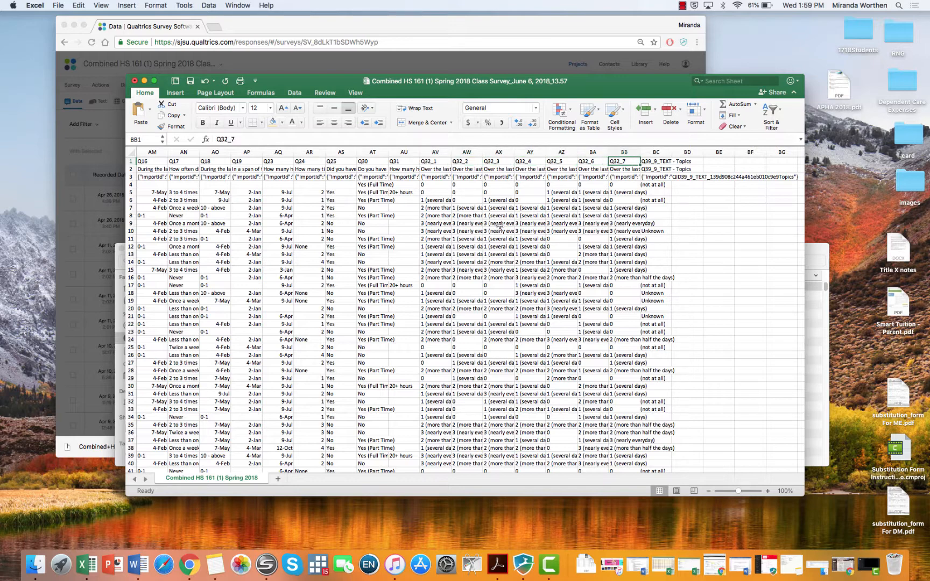
{"action": "key", "text": "Down"}
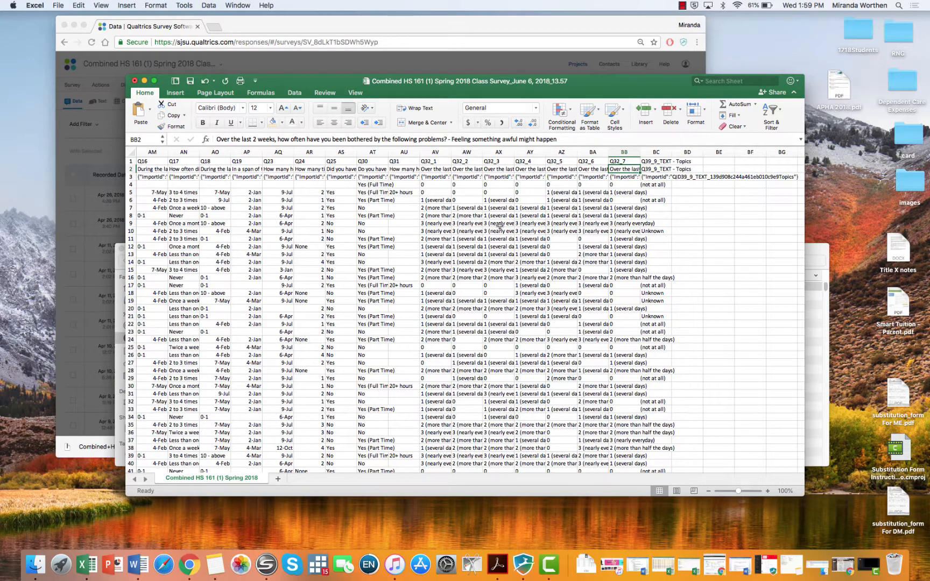
{"action": "key", "text": "Left"}
{"action": "key", "text": "Left"}
{"action": "key", "text": "Left"}
{"action": "key", "text": "Left"}
{"action": "key", "text": "Left"}
{"action": "key", "text": "Left"}
{"action": "key", "text": "Left"}
{"action": "key", "text": "Left"}
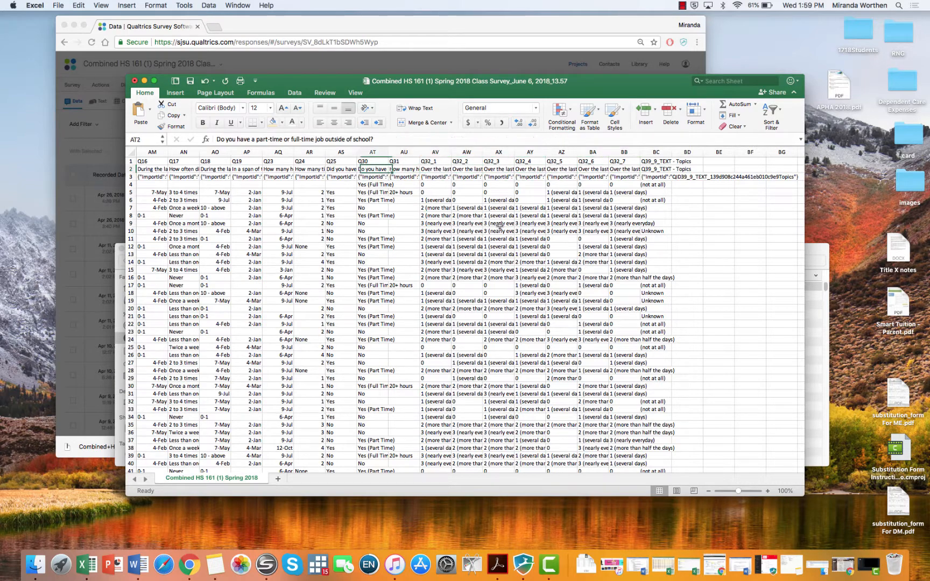
{"action": "key", "text": "Right"}
{"action": "key", "text": "Right"}
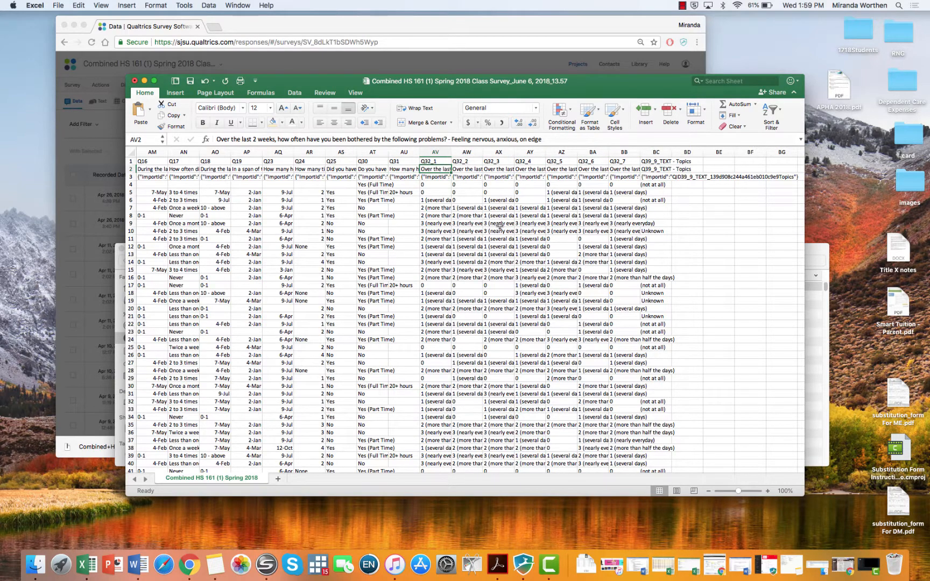
- Review how the answers are coded in the Q32_1 column and in the rows further down the sheet
{"action": "left_click", "coordinate": [437, 185]}
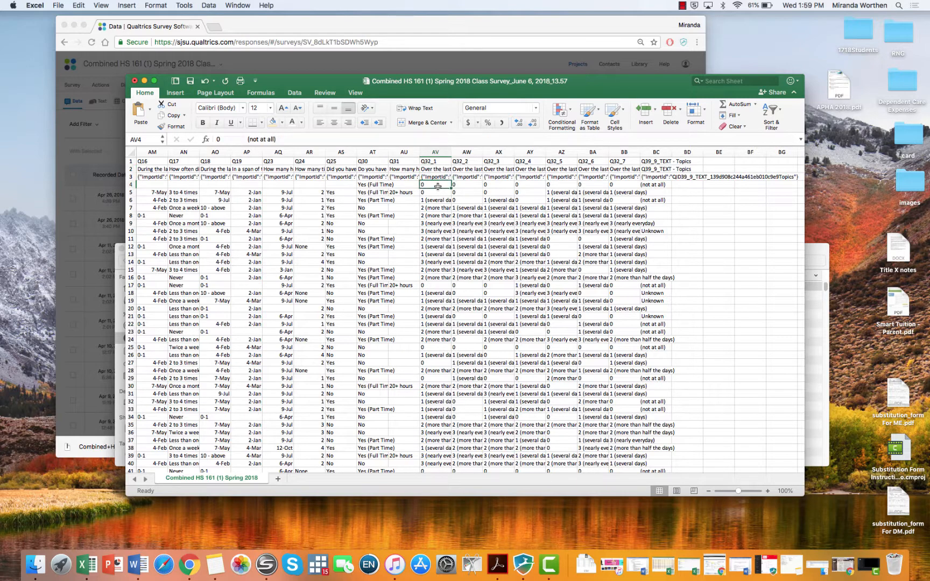
{"action": "key", "text": "Down"}
{"action": "key", "text": "Down"}
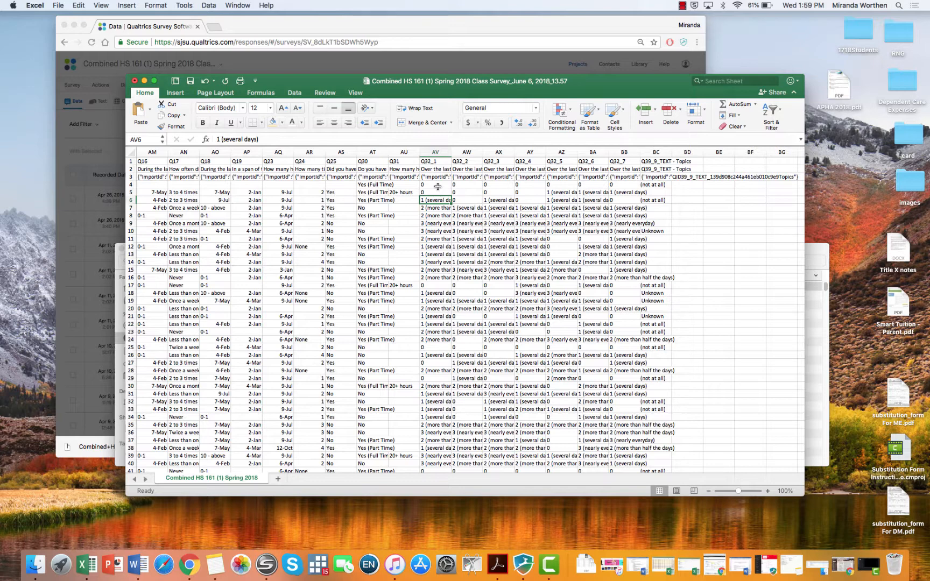
{"action": "key", "text": "Down"}
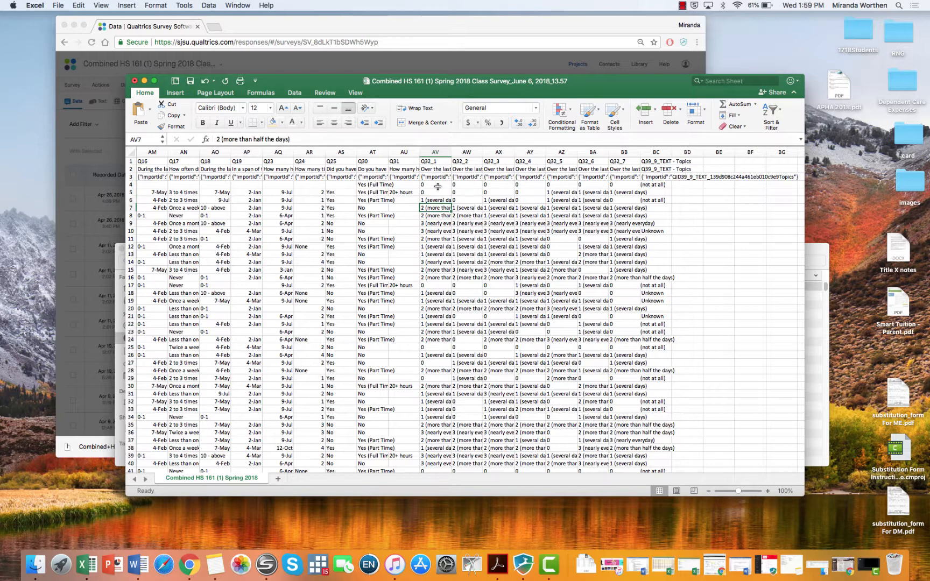
{"action": "key", "text": "Down"}
{"action": "key", "text": "Down"}
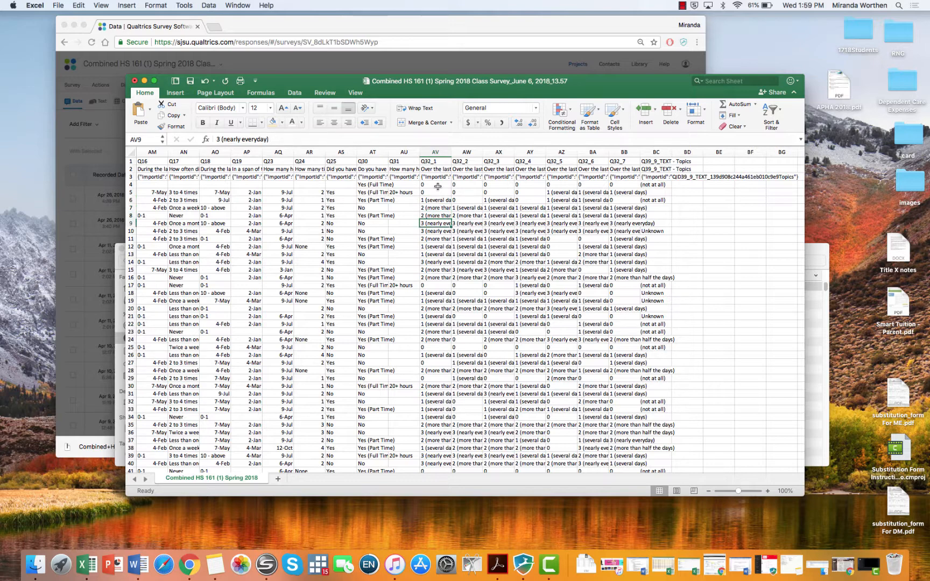
{"action": "key", "text": "Down"}
{"action": "scroll", "coordinate": [483, 365], "scroll_direction": "down", "scroll_amount": 1}
{"action": "scroll", "coordinate": [482, 364], "scroll_direction": "down", "scroll_amount": 5}
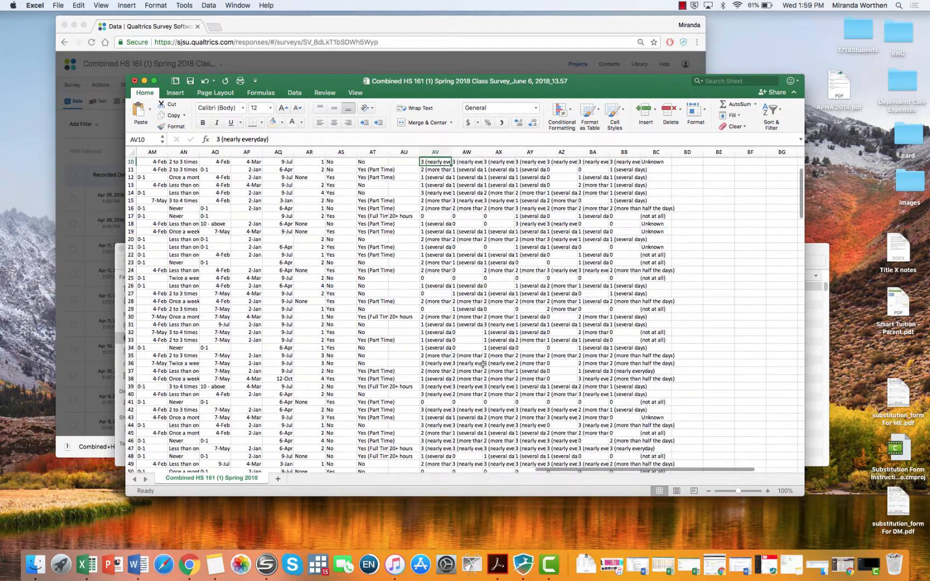
{"action": "scroll", "coordinate": [483, 364], "scroll_direction": "down", "scroll_amount": 5}
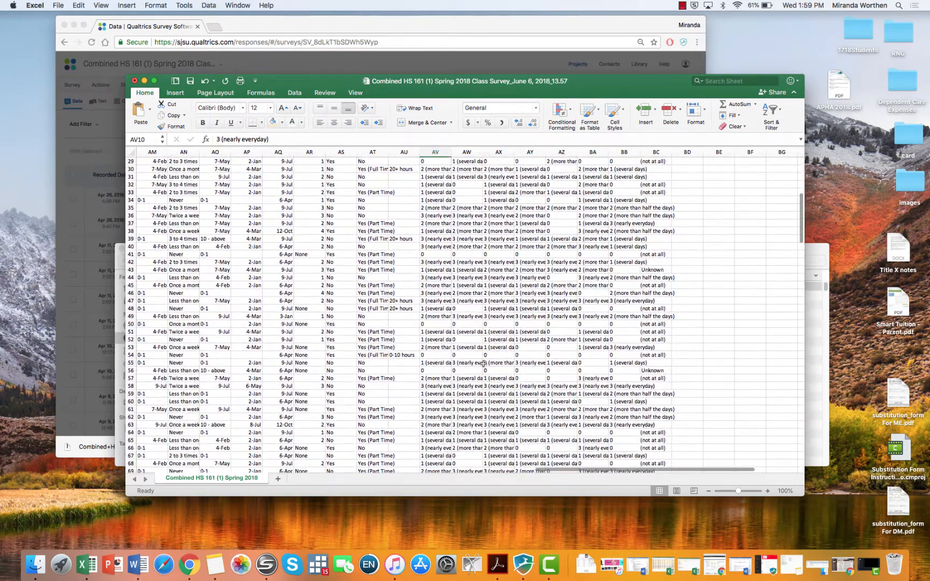
{"action": "scroll", "coordinate": [482, 362], "scroll_direction": "up", "scroll_amount": 10}
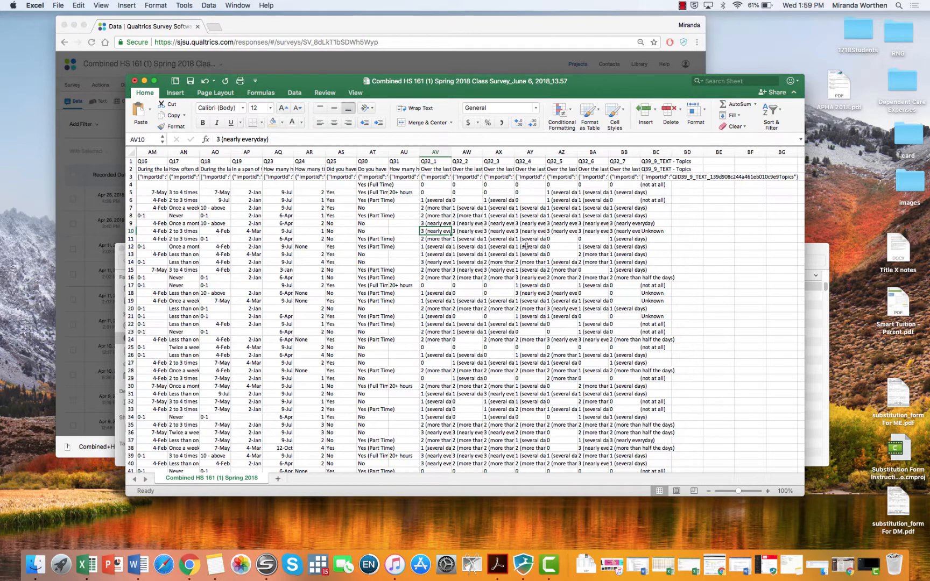
- Return to Qualtrics in Chrome and export the survey responses as CSV with all fields, using numeric values
{"action": "left_click", "coordinate": [583, 25]}
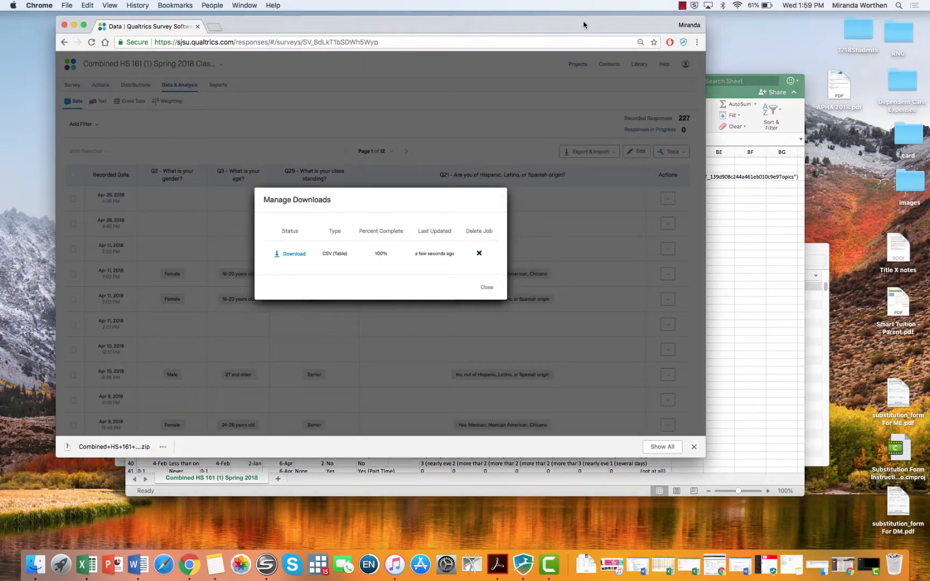
{"action": "left_click", "coordinate": [486, 287]}
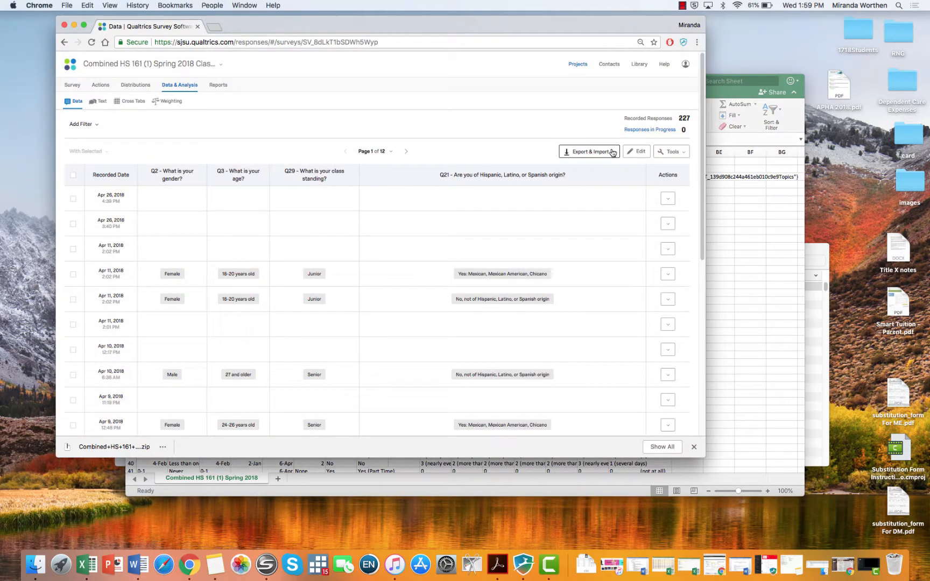
{"action": "left_click", "coordinate": [595, 153]}
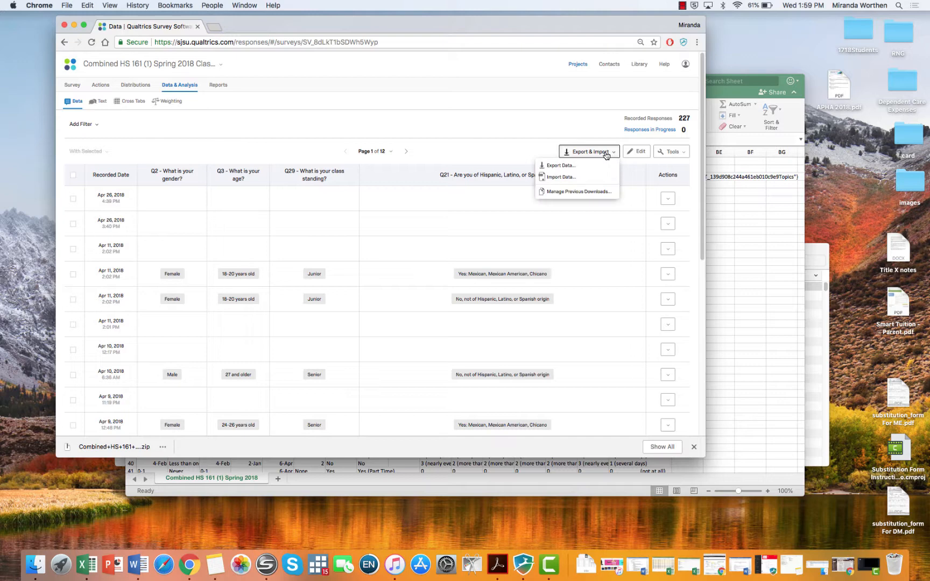
{"action": "left_click", "coordinate": [570, 166]}
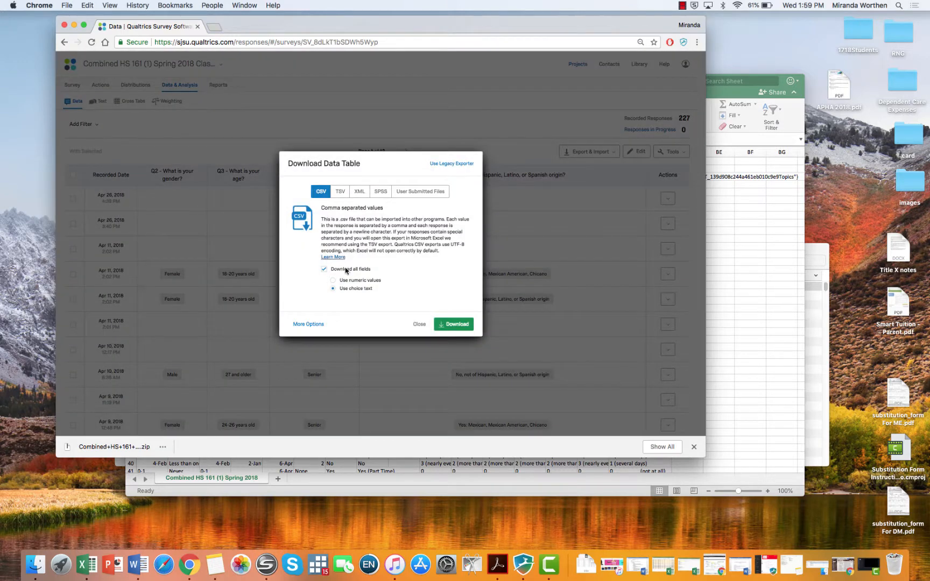
{"action": "left_click", "coordinate": [333, 281]}
{"action": "left_click", "coordinate": [456, 324]}
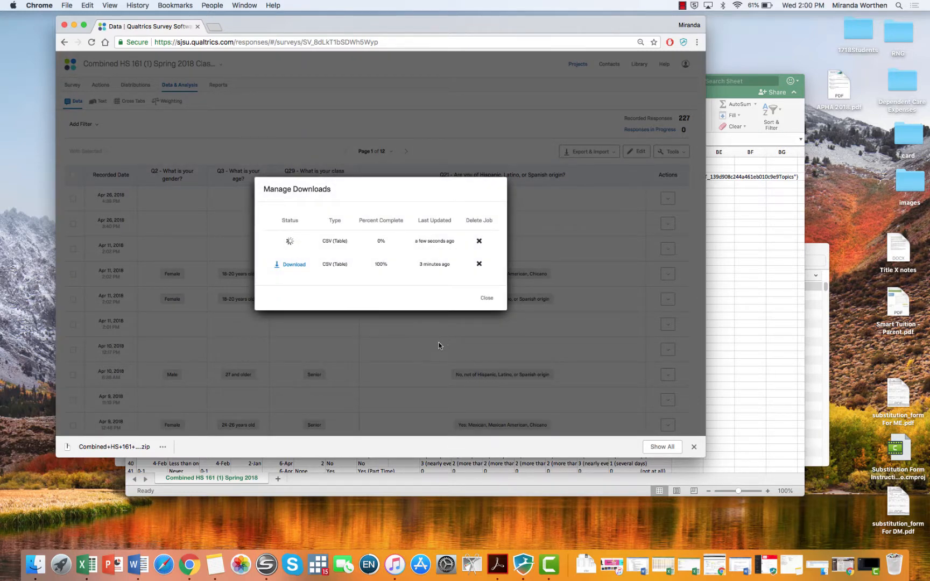
- Open the newly downloaded 13.59 survey file in Excel and examine its numeric answer codes across to the Q32 columns
{"action": "left_click", "coordinate": [111, 449]}
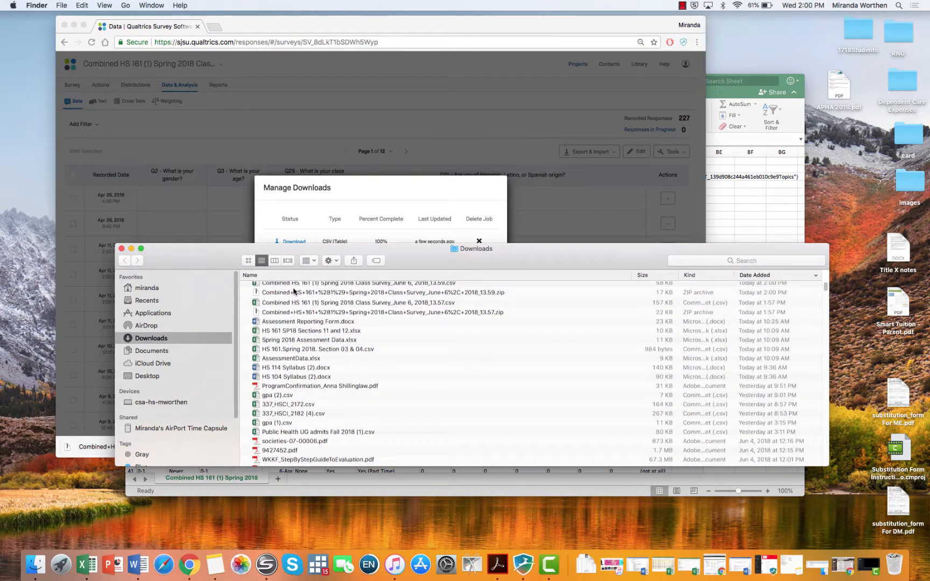
{"action": "double_click", "coordinate": [293, 289]}
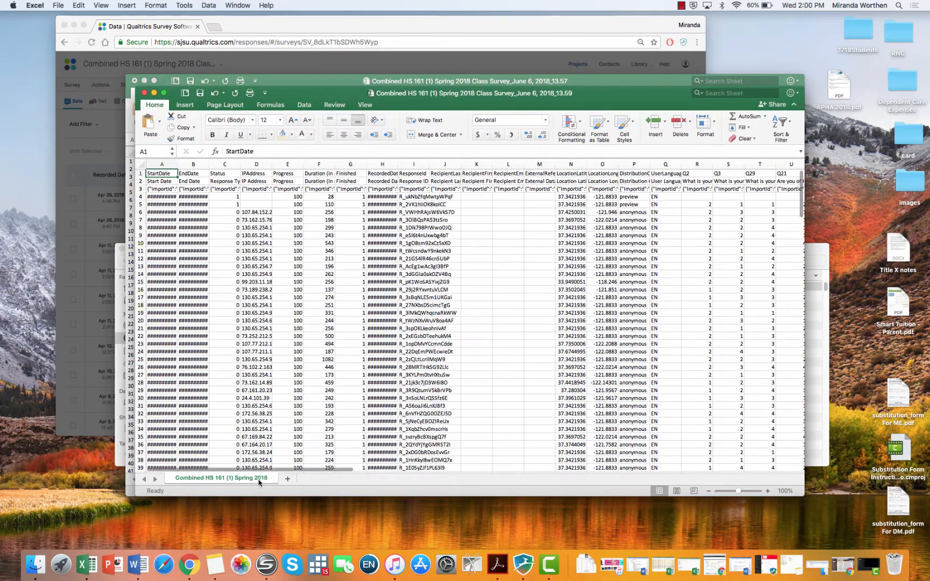
{"action": "left_click_drag", "start_coordinate": [285, 472], "coordinate": [441, 483]}
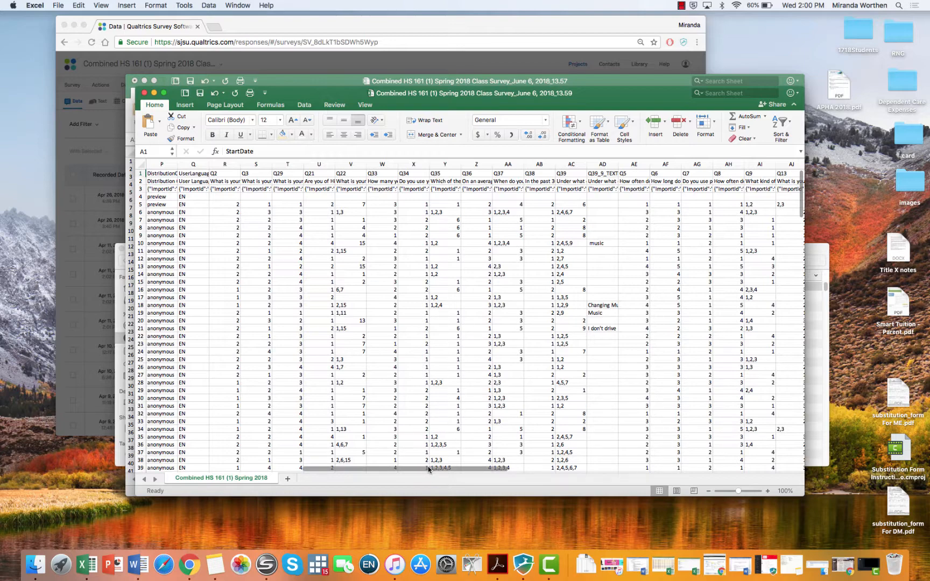
{"action": "left_click_drag", "start_coordinate": [428, 469], "coordinate": [651, 481]}
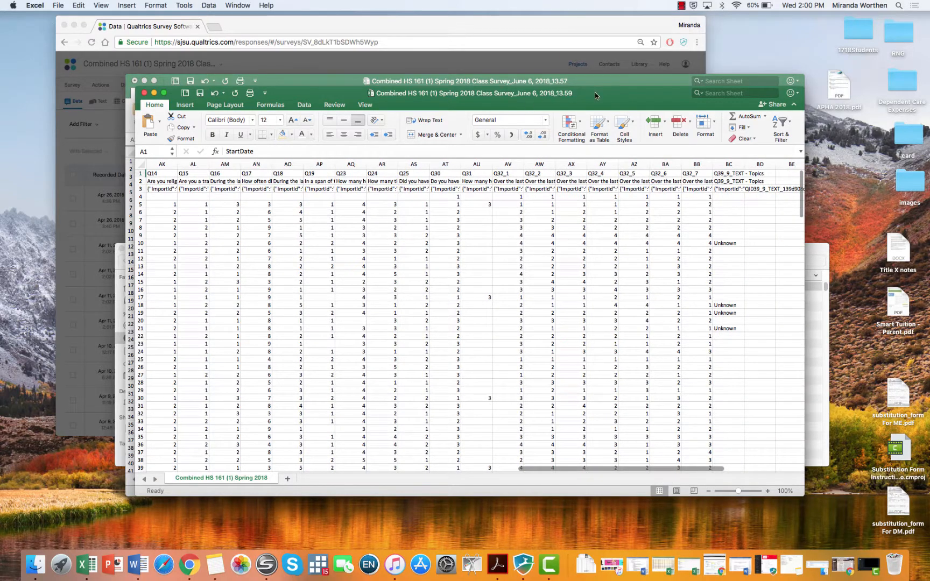
- Separate the two overlapping workbook windows and narrow the 13.57 workbook so both data files are in view
{"action": "left_click_drag", "start_coordinate": [596, 92], "coordinate": [583, 236]}
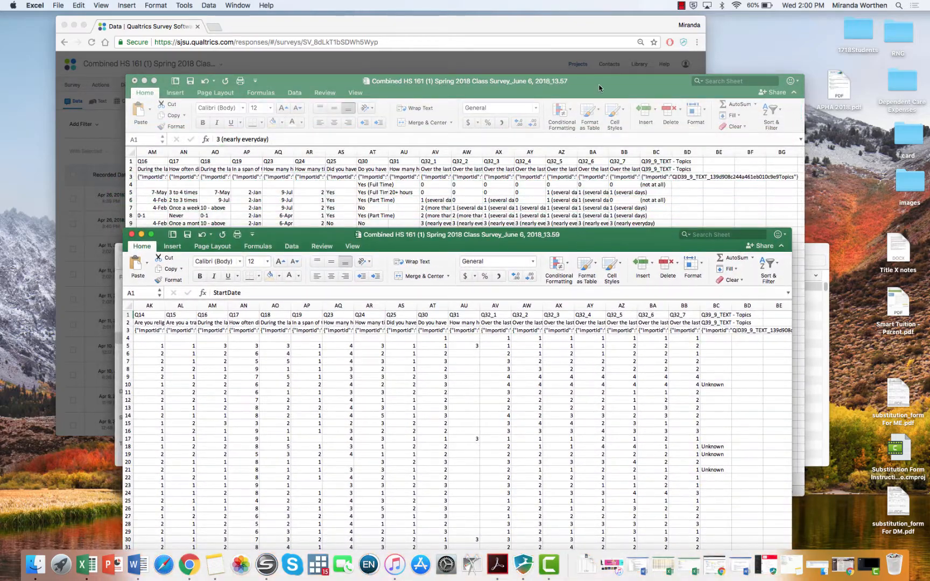
{"action": "left_click_drag", "start_coordinate": [599, 87], "coordinate": [453, 3]}
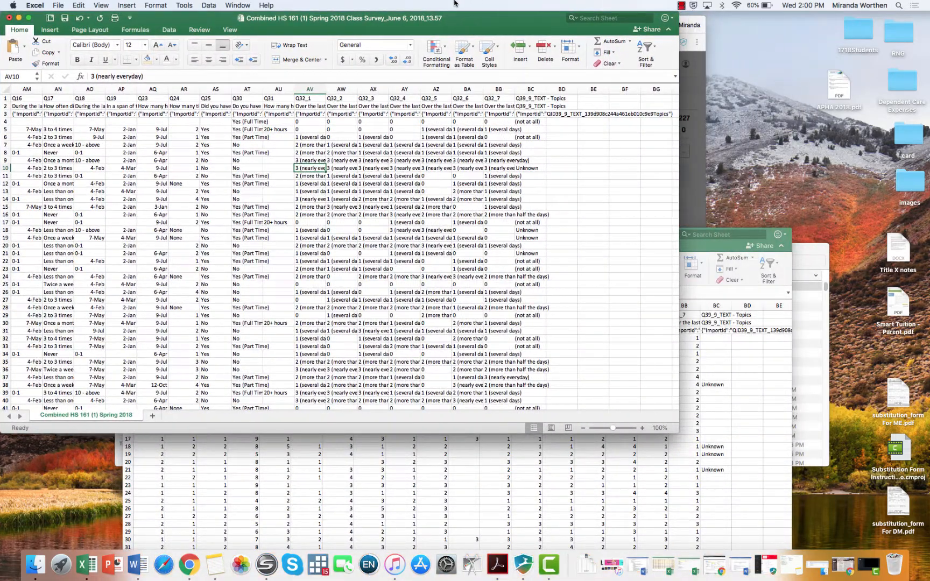
{"action": "left_click_drag", "start_coordinate": [675, 432], "coordinate": [436, 432]}
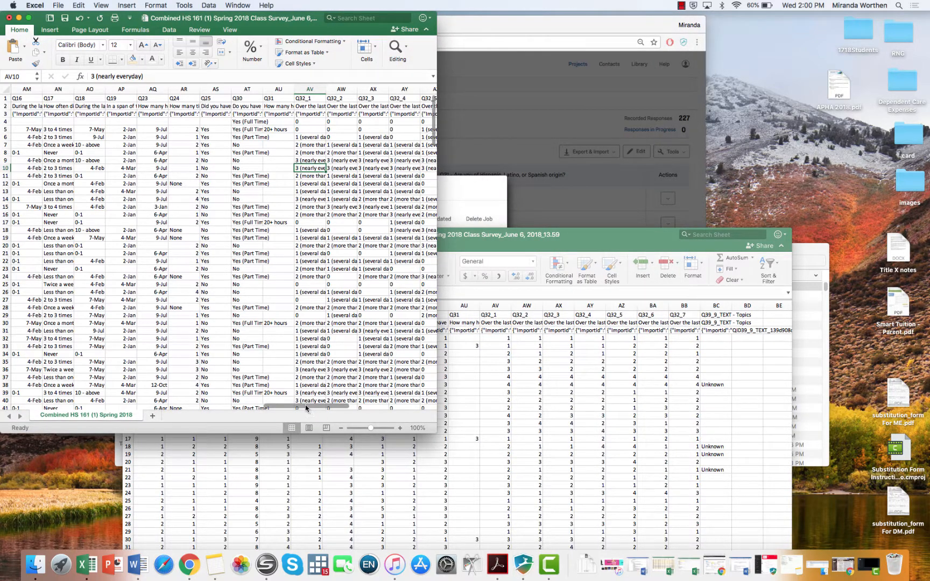
- Highlight columns Q32_1 through Q32_7 in the 13.57 choice-text workbook with a light orange fill
{"action": "left_click_drag", "start_coordinate": [305, 407], "coordinate": [359, 414]}
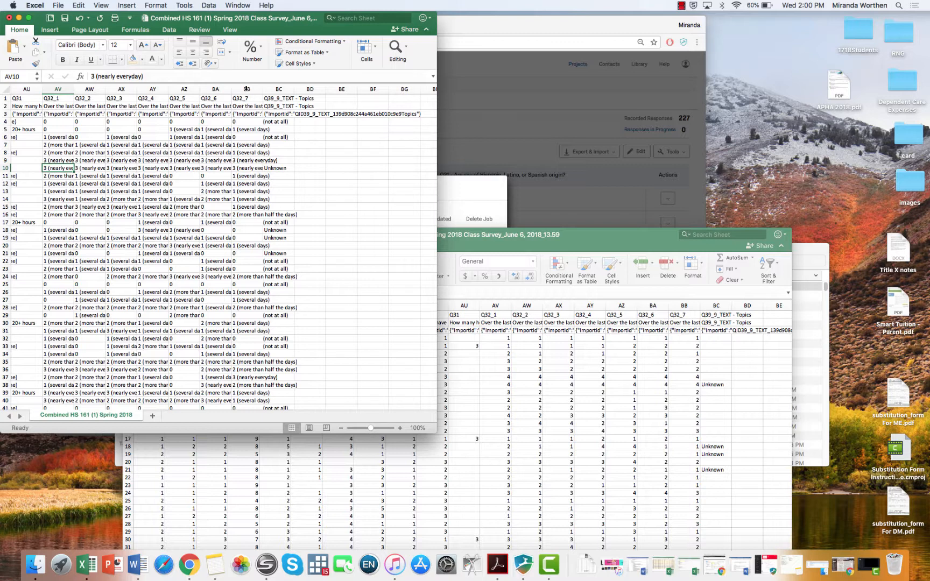
{"action": "left_click_drag", "start_coordinate": [66, 89], "coordinate": [243, 90]}
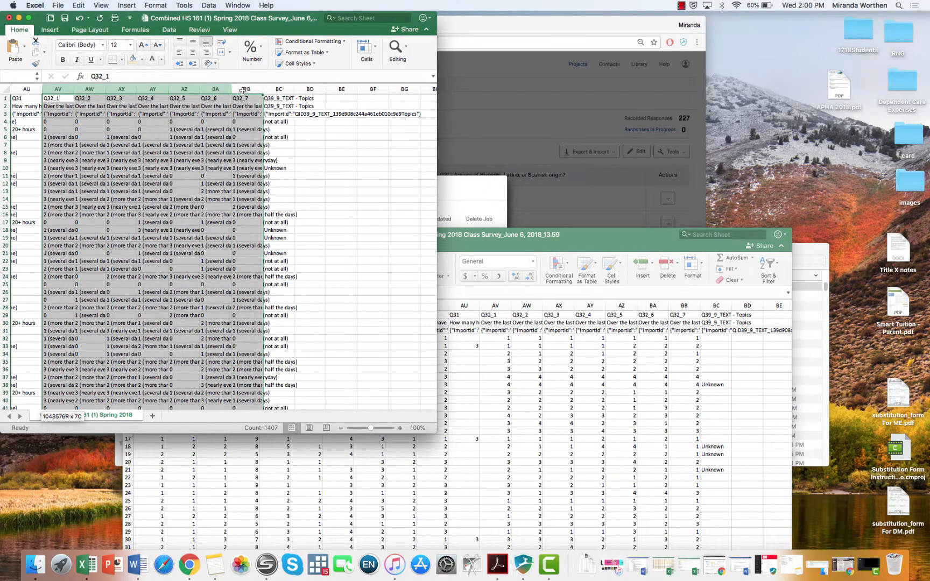
{"action": "left_click", "coordinate": [133, 58]}
{"action": "left_click", "coordinate": [203, 169]}
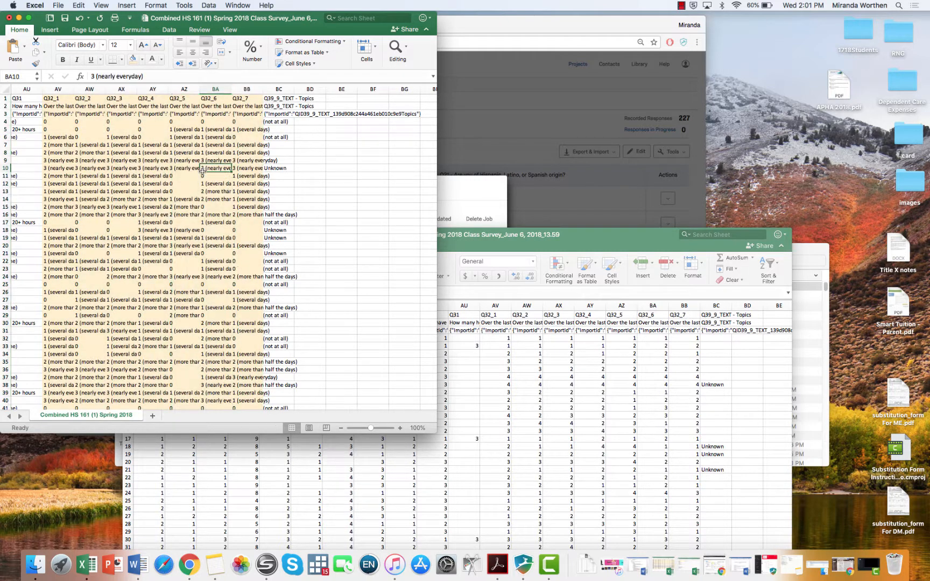
- Resize both workbook windows and place the 13.59 numeric file side by side with the 13.57 choice-text file
{"action": "left_click_drag", "start_coordinate": [434, 432], "coordinate": [287, 429]}
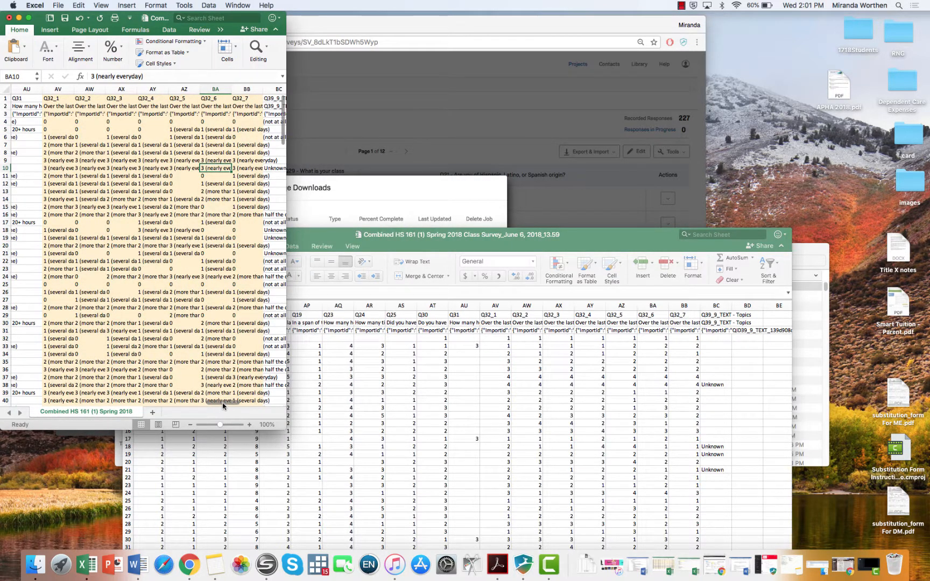
{"action": "scroll", "coordinate": [227, 407], "scroll_direction": "right", "scroll_amount": 1}
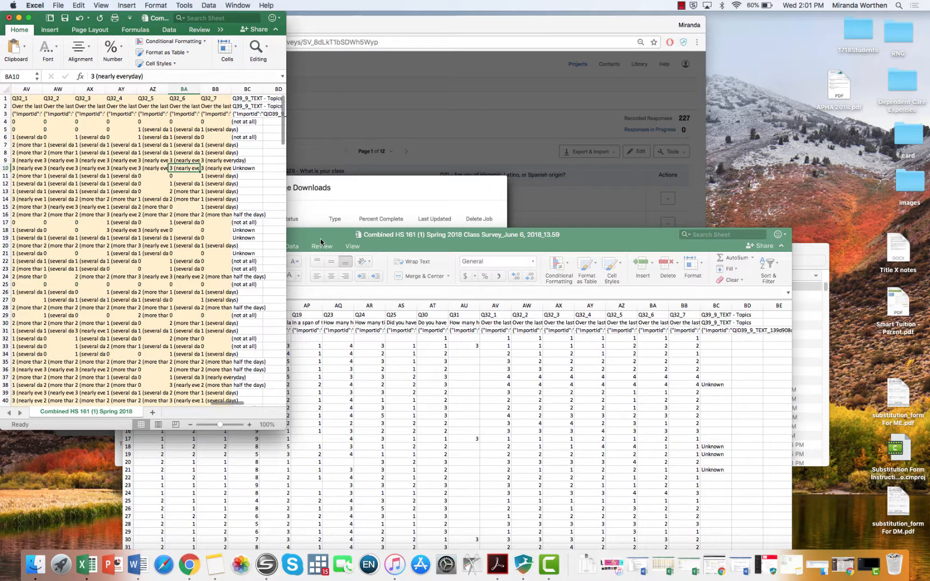
{"action": "left_click_drag", "start_coordinate": [321, 239], "coordinate": [406, 16]}
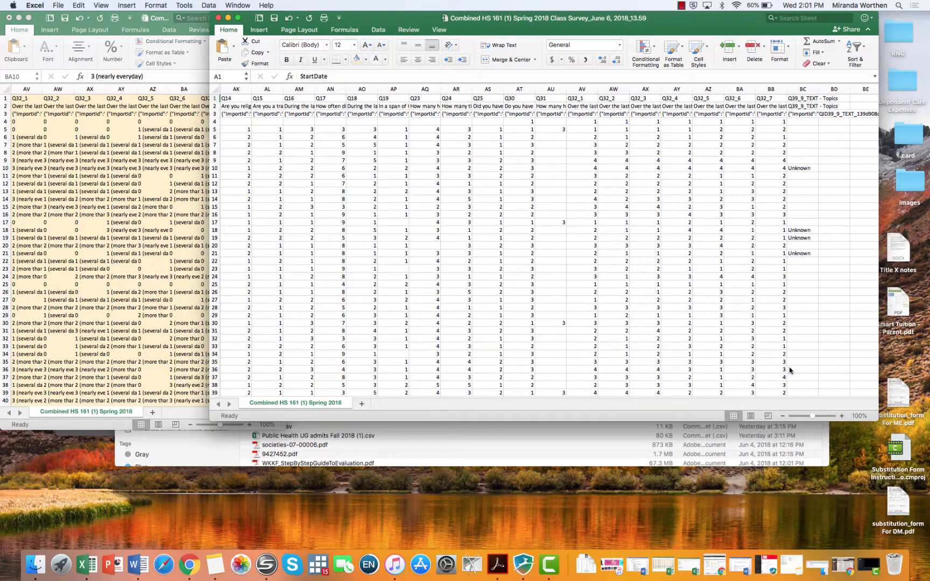
{"action": "left_click_drag", "start_coordinate": [876, 420], "coordinate": [611, 440]}
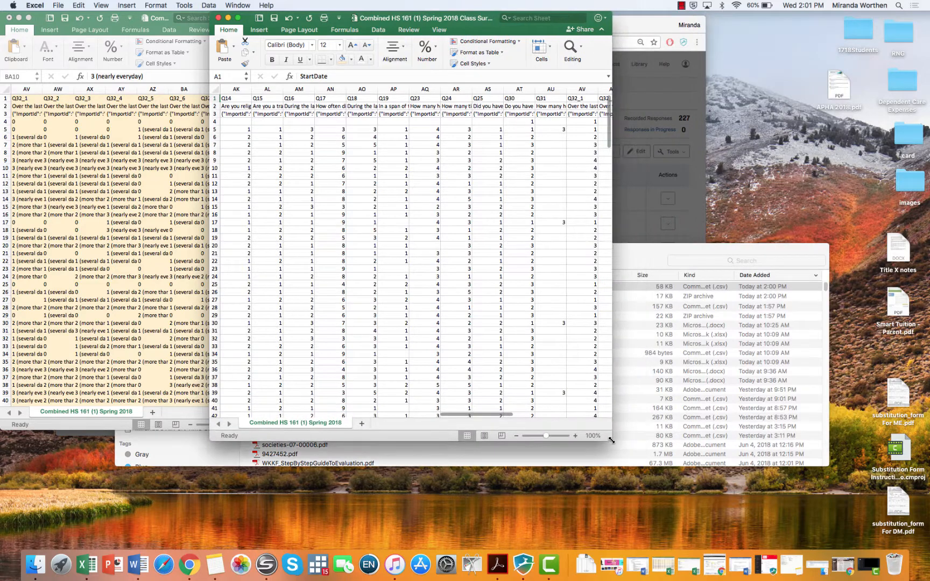
{"action": "left_click_drag", "start_coordinate": [476, 17], "coordinate": [679, 19]}
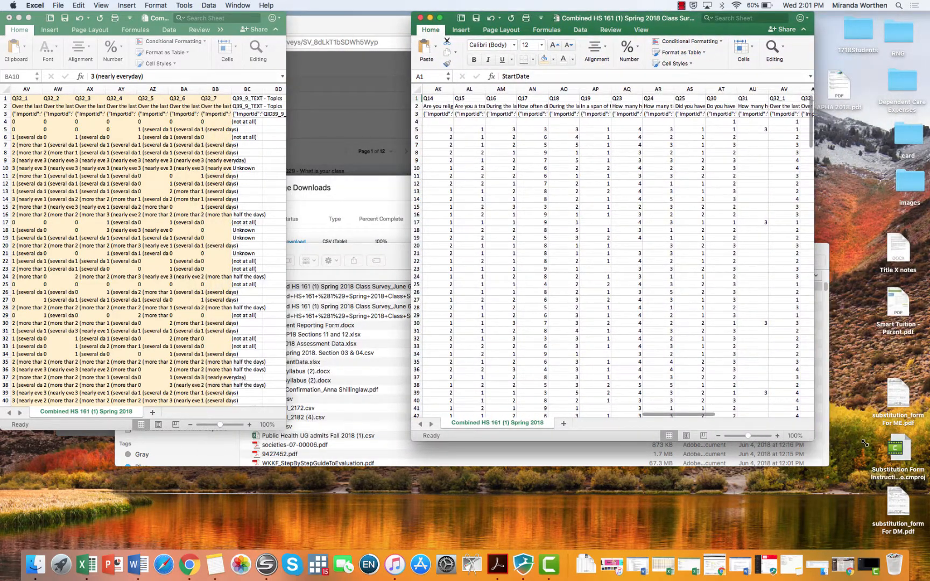
{"action": "left_click_drag", "start_coordinate": [864, 442], "coordinate": [877, 443]}
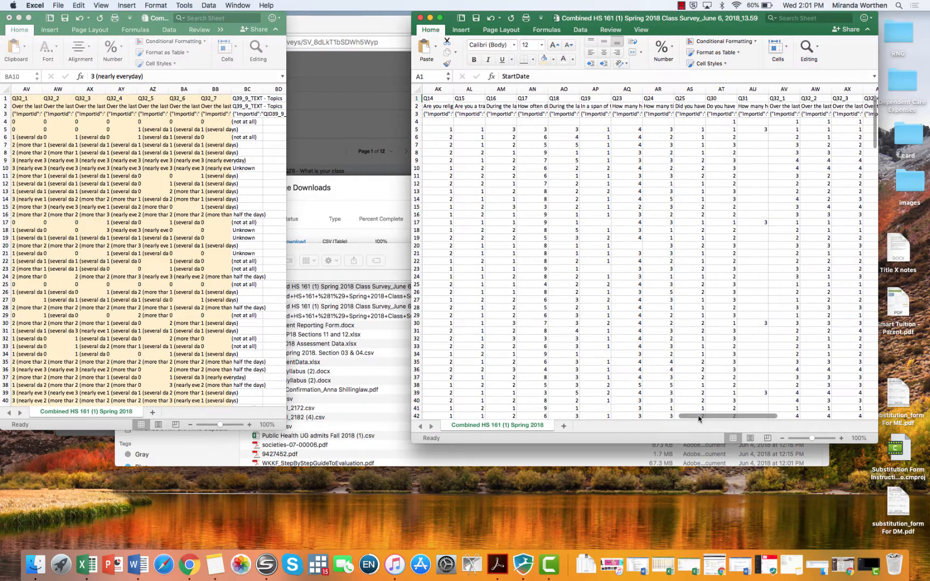
- Highlight columns Q32_1 through Q32_7 in the 13.59 numeric workbook with the same light orange fill
{"action": "left_click_drag", "start_coordinate": [698, 419], "coordinate": [739, 429]}
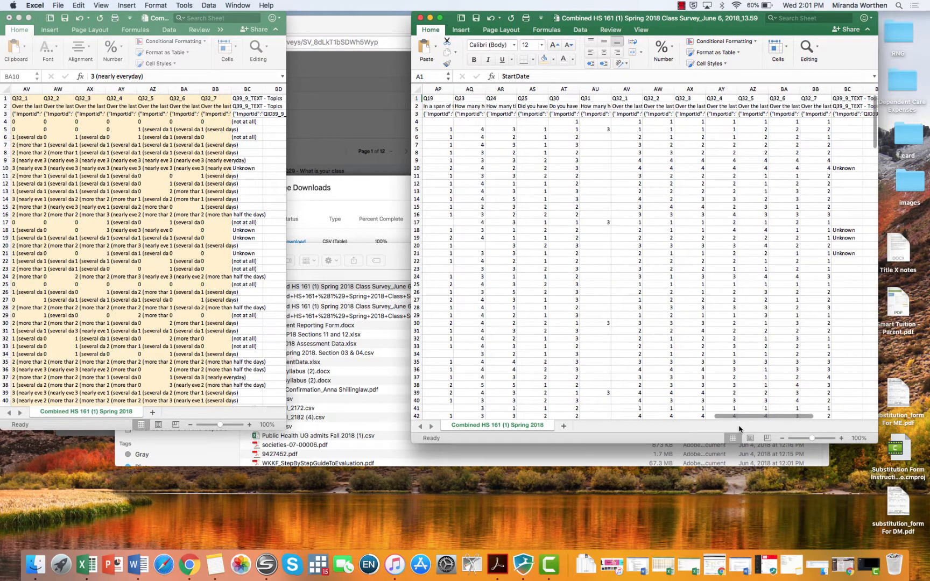
{"action": "left_click", "coordinate": [628, 88]}
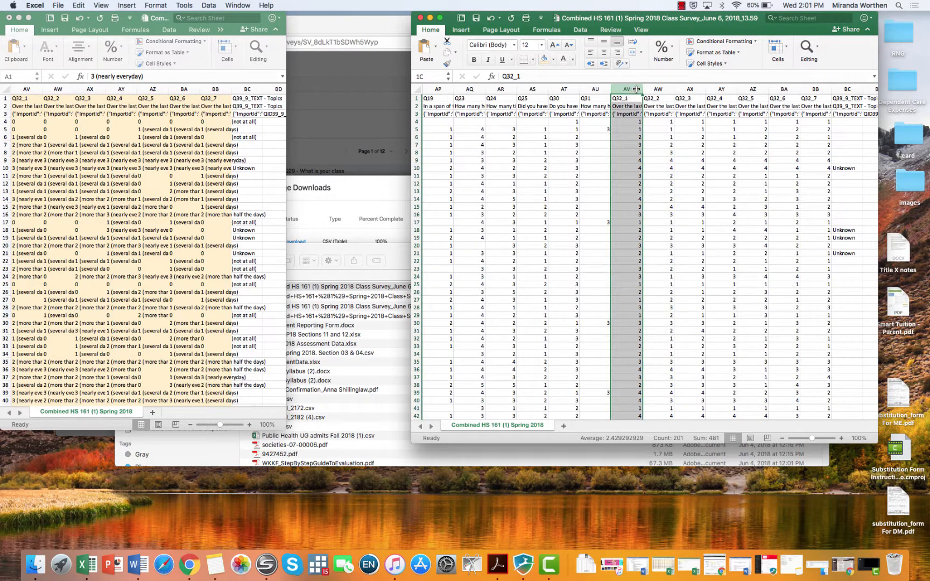
{"action": "left_click_drag", "start_coordinate": [636, 88], "coordinate": [809, 91]}
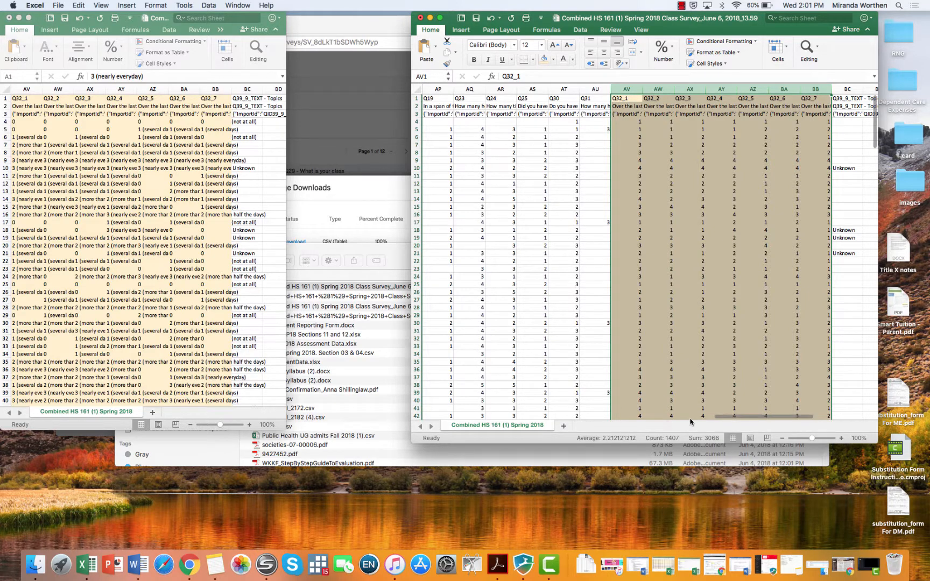
- Compare the Q32_1 answers in rows 4, 6 and 7 of the numeric workbook with their choice-text counterparts
{"action": "left_click_drag", "start_coordinate": [738, 416], "coordinate": [779, 421]}
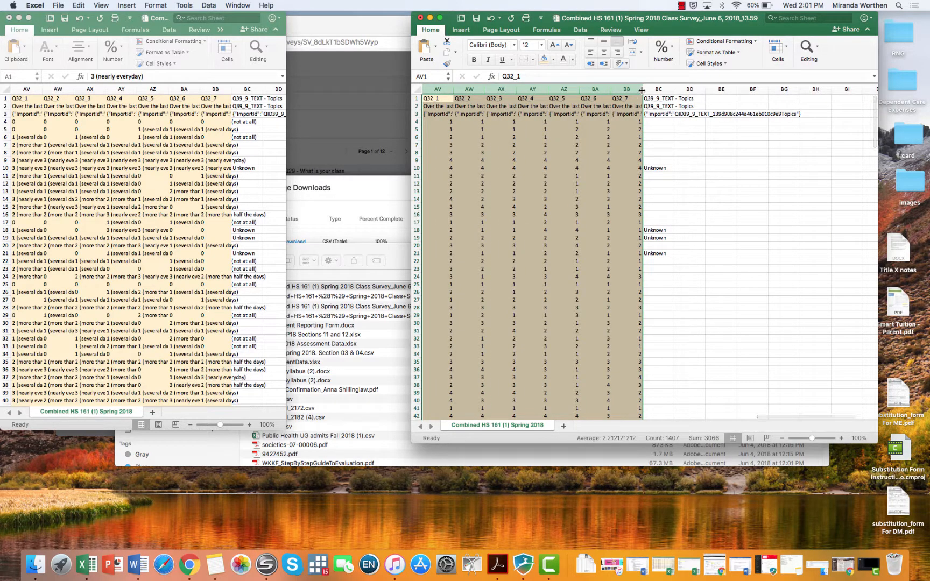
{"action": "left_click", "coordinate": [449, 122]}
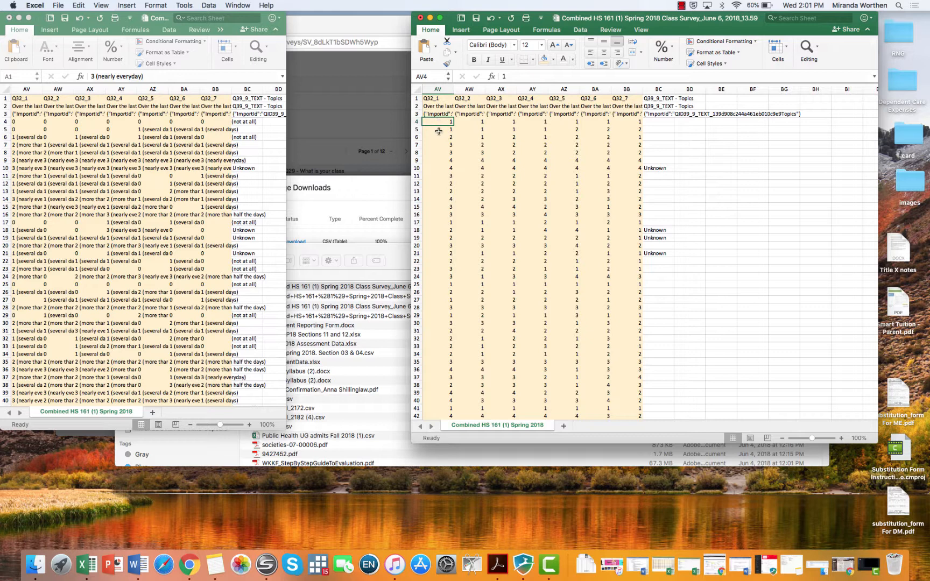
{"action": "left_click", "coordinate": [439, 138]}
{"action": "left_click", "coordinate": [17, 141]}
{"action": "left_click", "coordinate": [18, 139]}
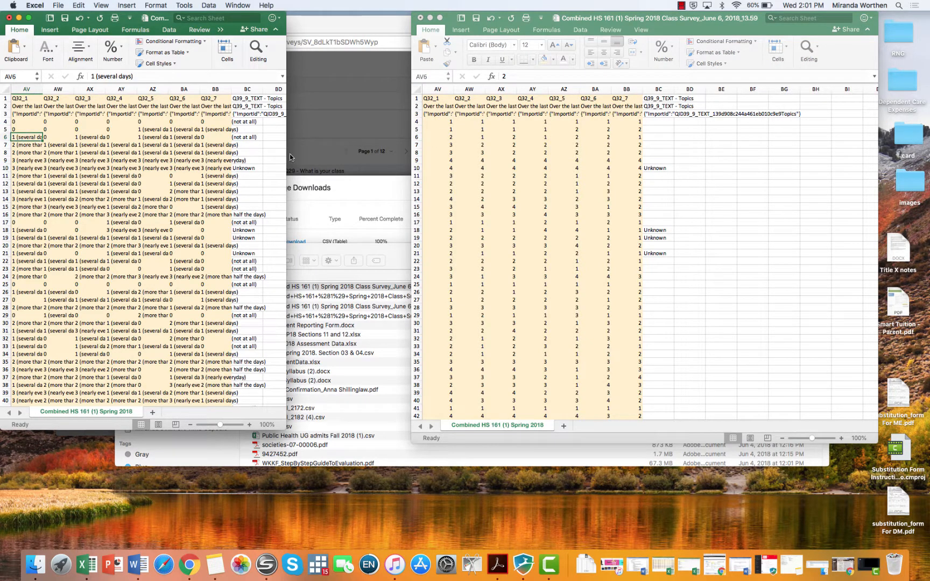
{"action": "left_click", "coordinate": [439, 141]}
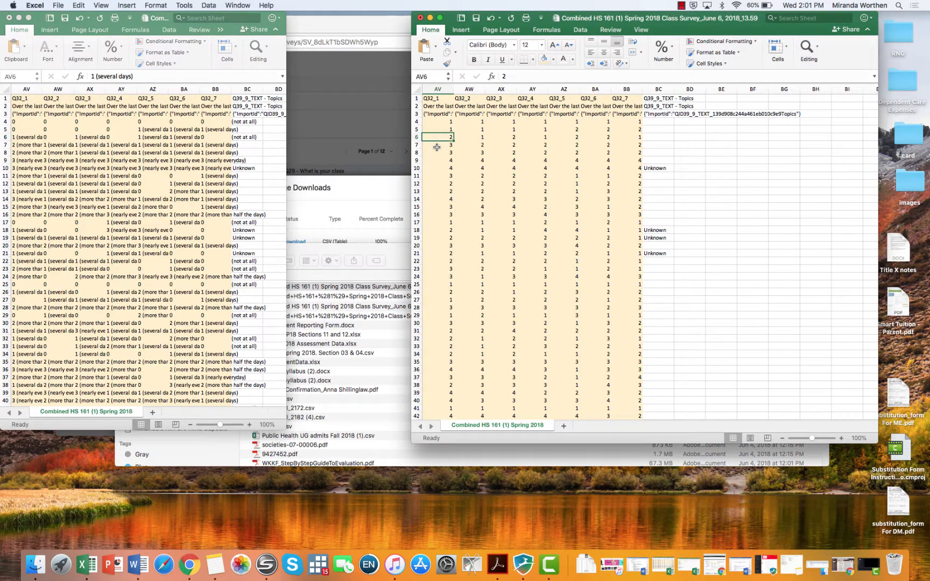
{"action": "left_click", "coordinate": [19, 146]}
{"action": "left_click", "coordinate": [18, 145]}
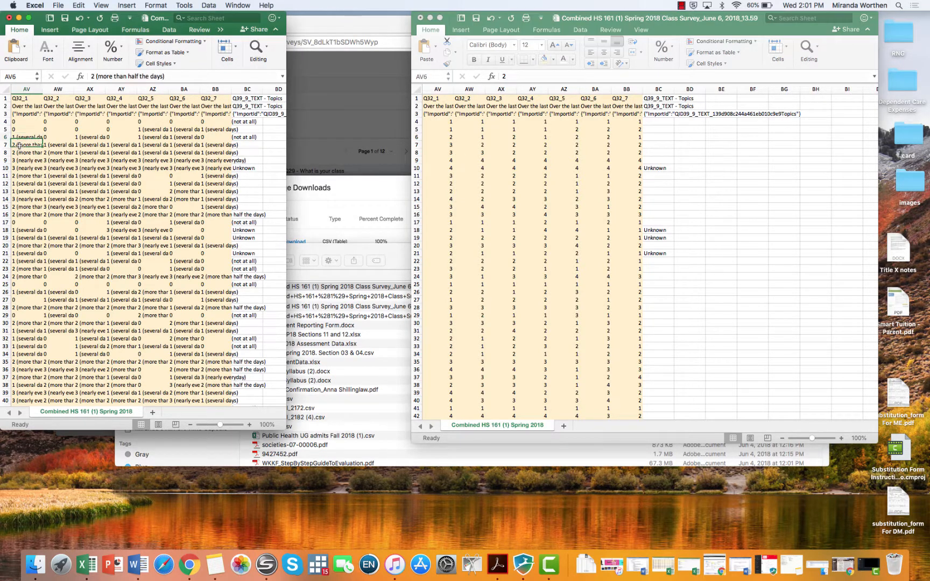
{"action": "left_click", "coordinate": [440, 146]}
{"action": "left_click", "coordinate": [442, 146]}
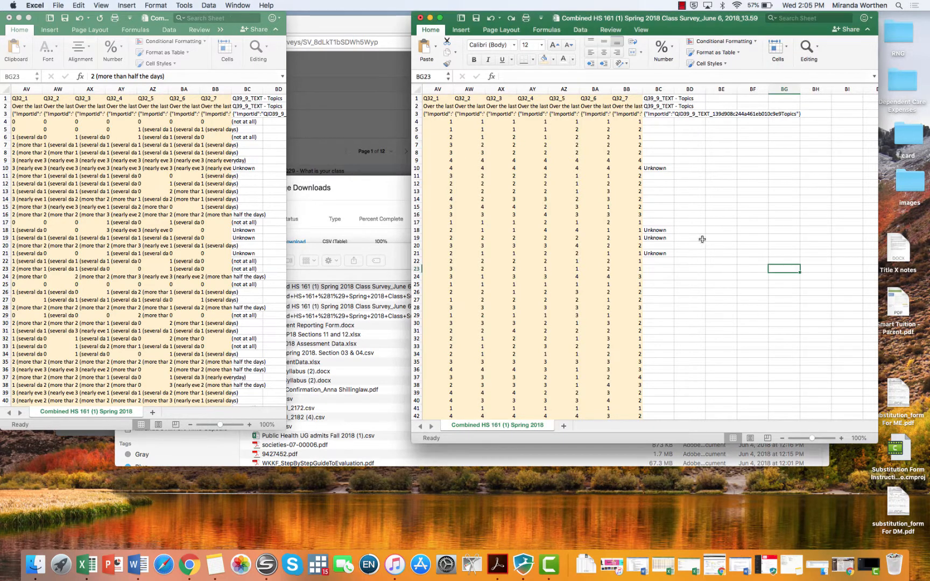
- Replace every whole-cell value of 1 with 0 across the entire 13.59 numeric worksheet
{"action": "left_click", "coordinate": [417, 89]}
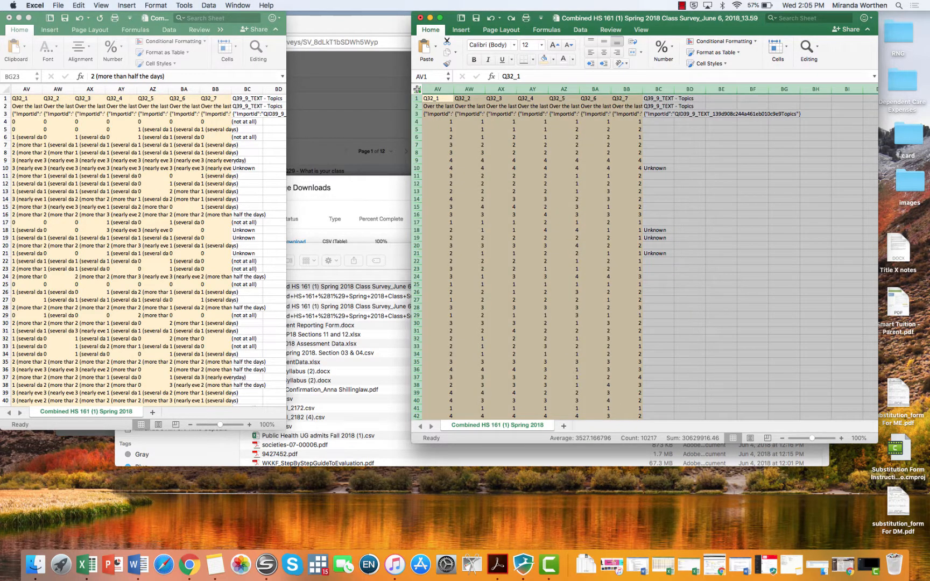
{"action": "left_click", "coordinate": [775, 20]}
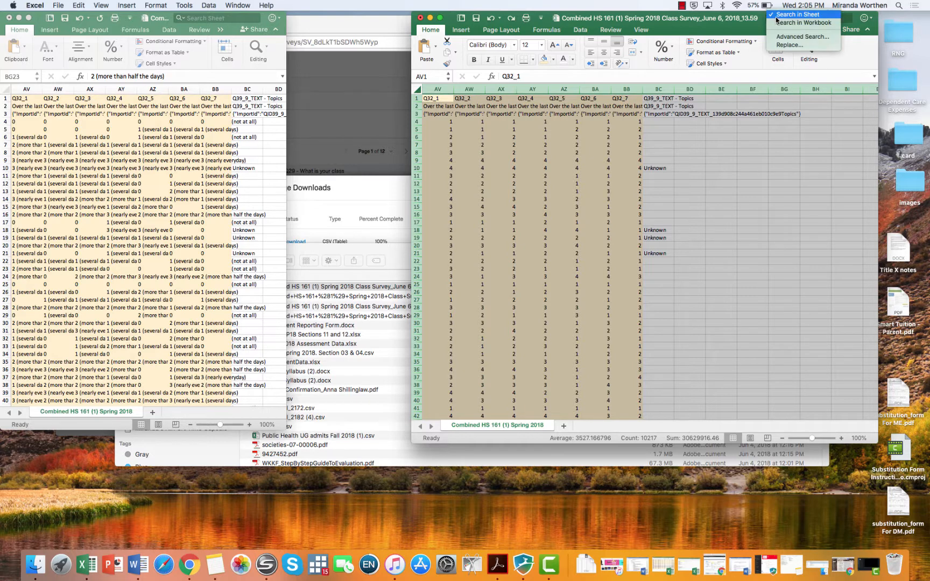
{"action": "left_click", "coordinate": [786, 46]}
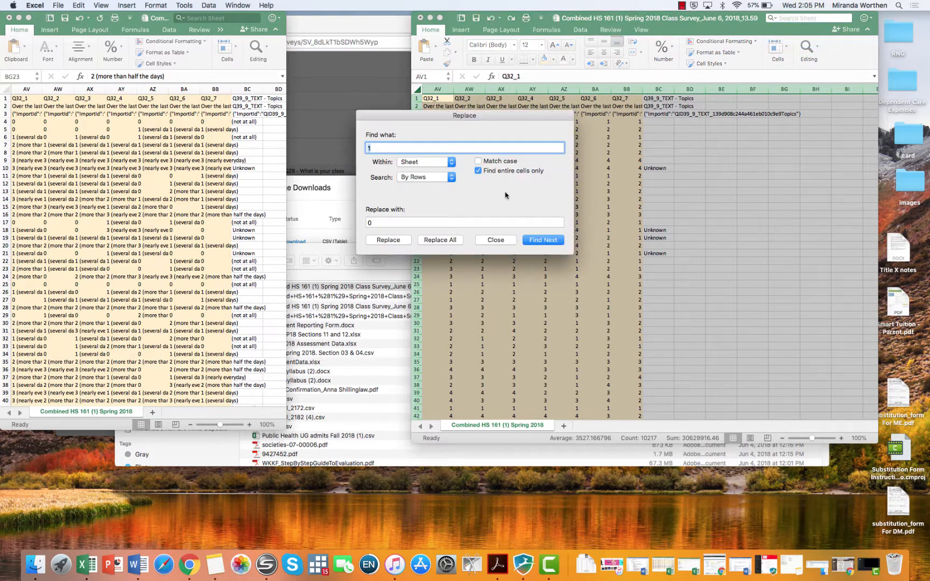
{"action": "left_click_drag", "start_coordinate": [441, 119], "coordinate": [753, 211]}
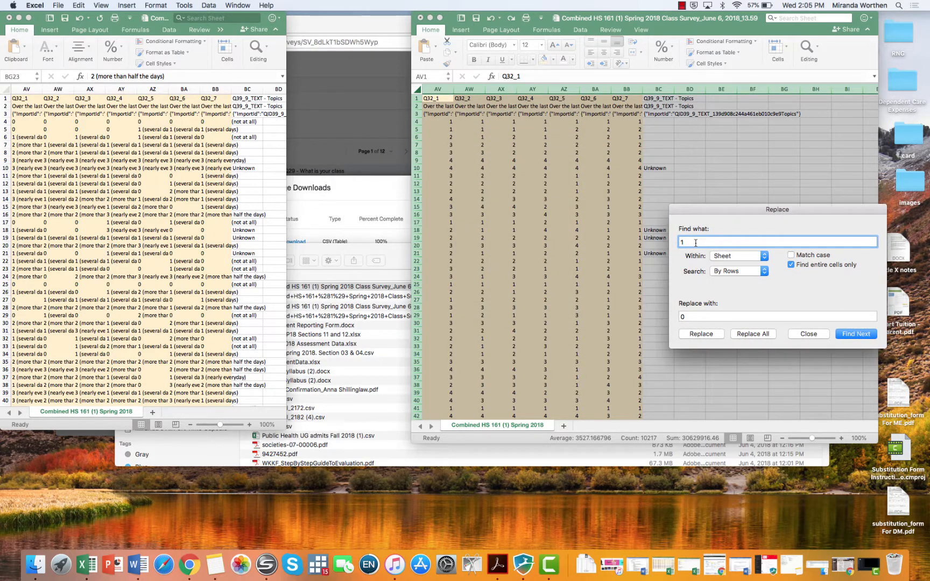
{"action": "left_click", "coordinate": [699, 317]}
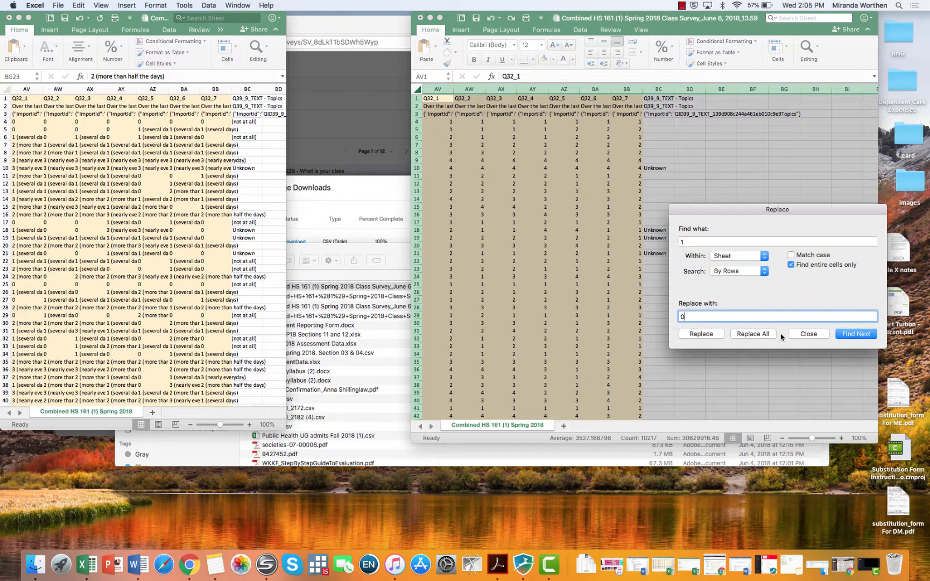
{"action": "left_click", "coordinate": [758, 335]}
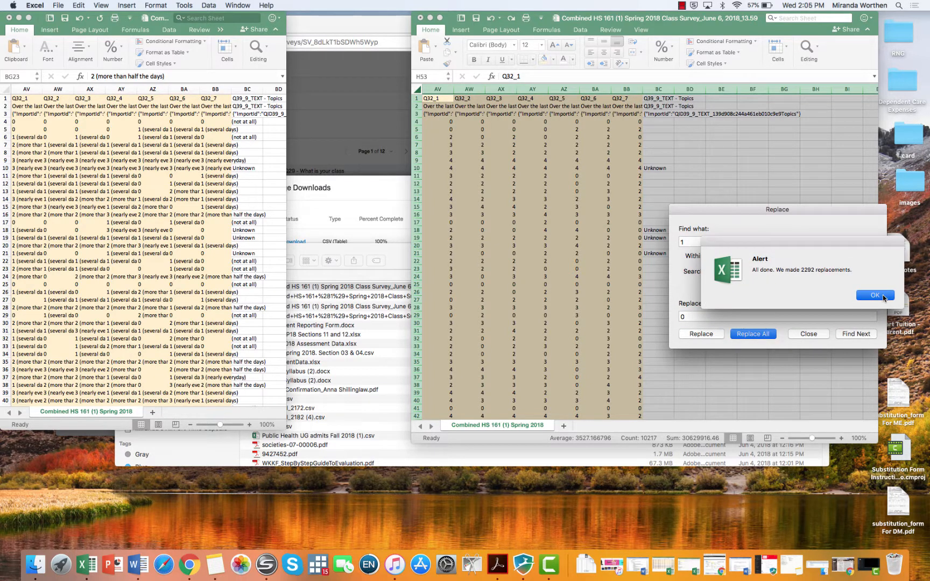
{"action": "left_click", "coordinate": [874, 296]}
- Replace all whole-cell values of 2 with 1 throughout the numeric worksheet
{"action": "left_click", "coordinate": [699, 242]}
{"action": "double_click", "coordinate": [699, 243]}
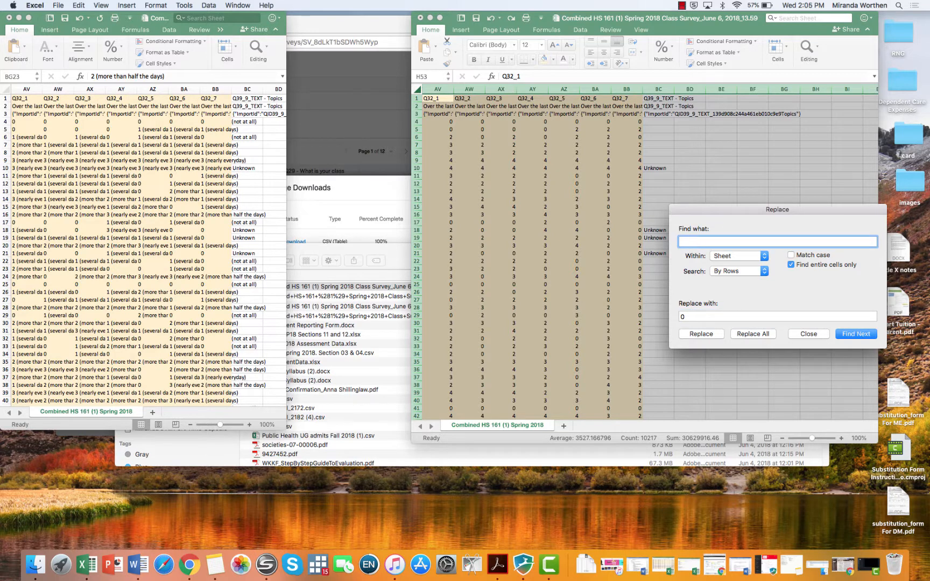
{"action": "type", "text": "2"}
{"action": "left_click", "coordinate": [700, 314]}
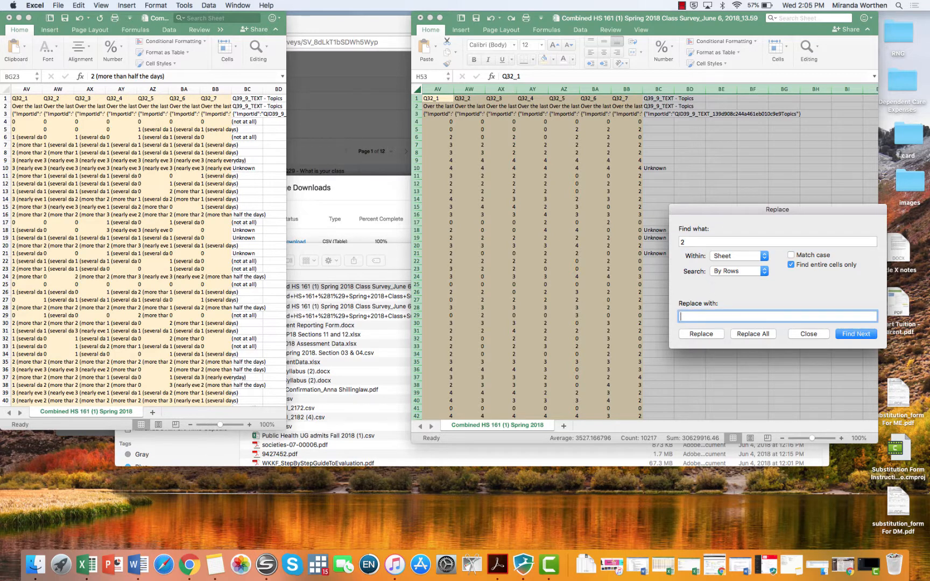
{"action": "left_click", "coordinate": [754, 337]}
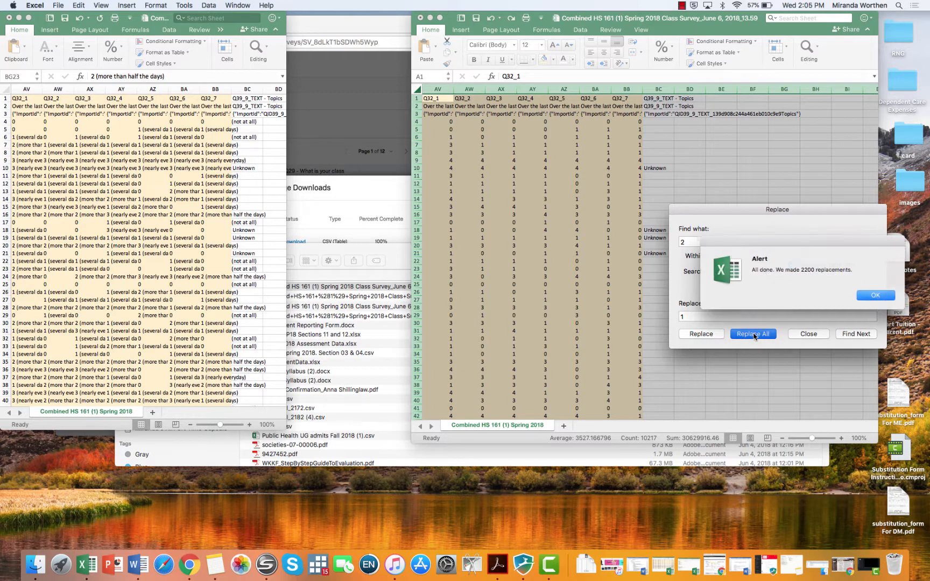
{"action": "key", "text": "Return"}
- Replace all whole-cell values of 3 with 2 throughout the numeric worksheet
{"action": "left_click", "coordinate": [704, 241]}
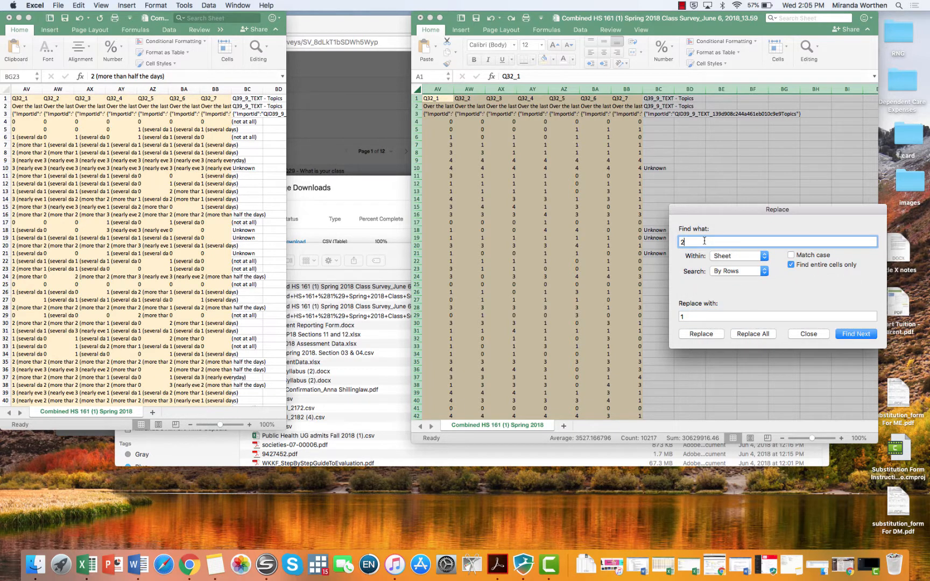
{"action": "left_click", "coordinate": [700, 317]}
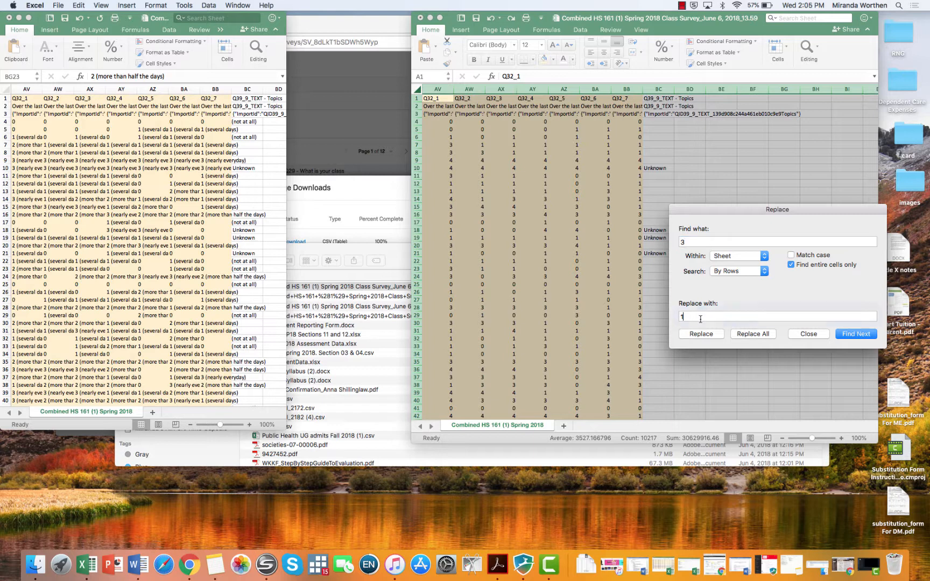
{"action": "left_click", "coordinate": [749, 333]}
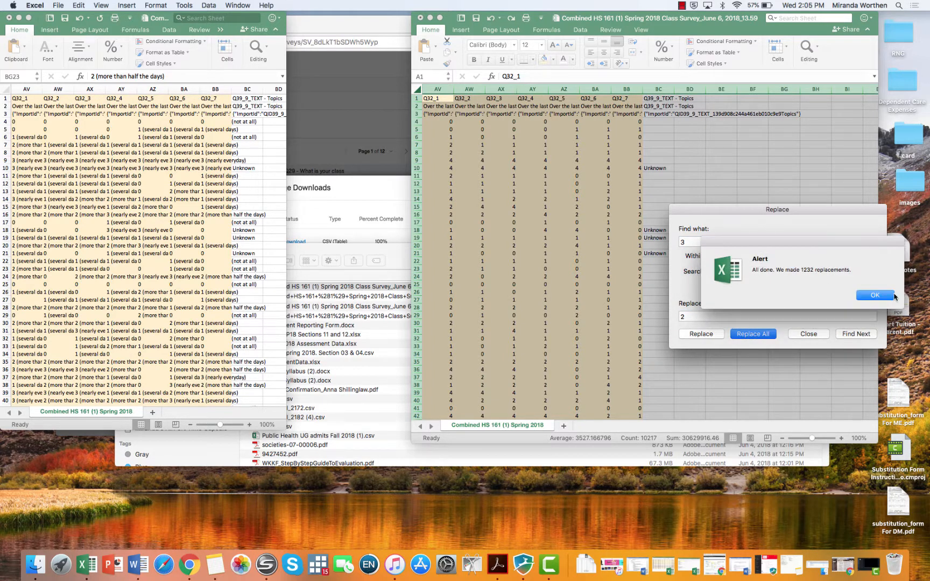
{"action": "left_click", "coordinate": [894, 296]}
- Replace all whole-cell values of 4 with 3 in the numeric worksheet and close the Replace dialog
{"action": "double_click", "coordinate": [727, 244]}
{"action": "key", "text": "BackSpace"}
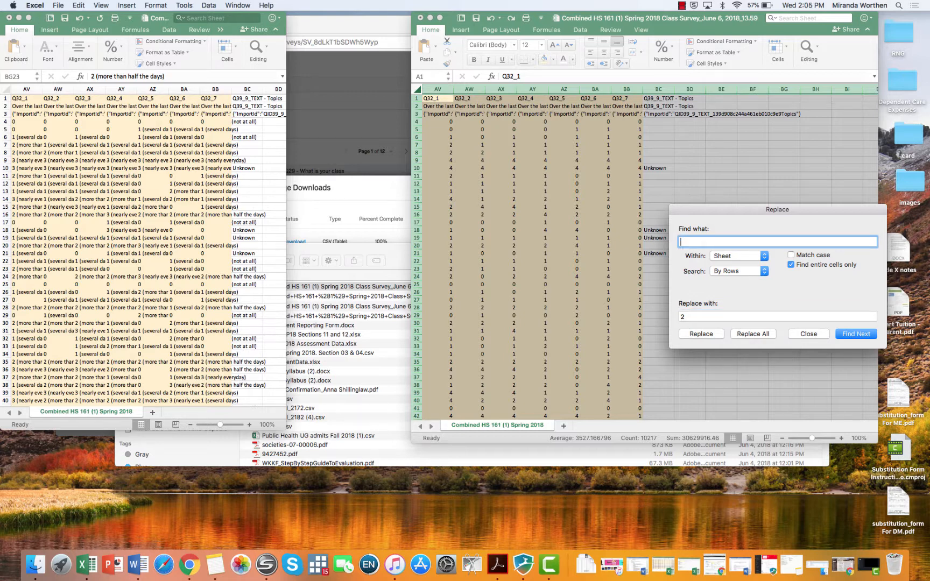
{"action": "left_click", "coordinate": [711, 317]}
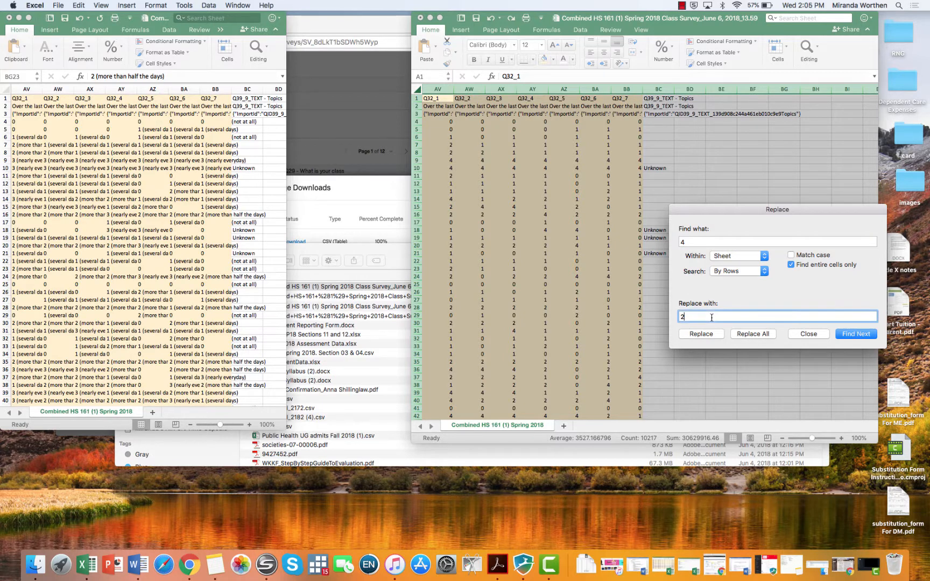
{"action": "left_click", "coordinate": [761, 334]}
{"action": "left_click", "coordinate": [862, 297]}
{"action": "left_click", "coordinate": [807, 334]}
- Examine the recoded Q32_1 through Q32_7 answers down the rows of the numeric worksheet
{"action": "scroll", "coordinate": [601, 342], "scroll_direction": "down", "scroll_amount": 10}
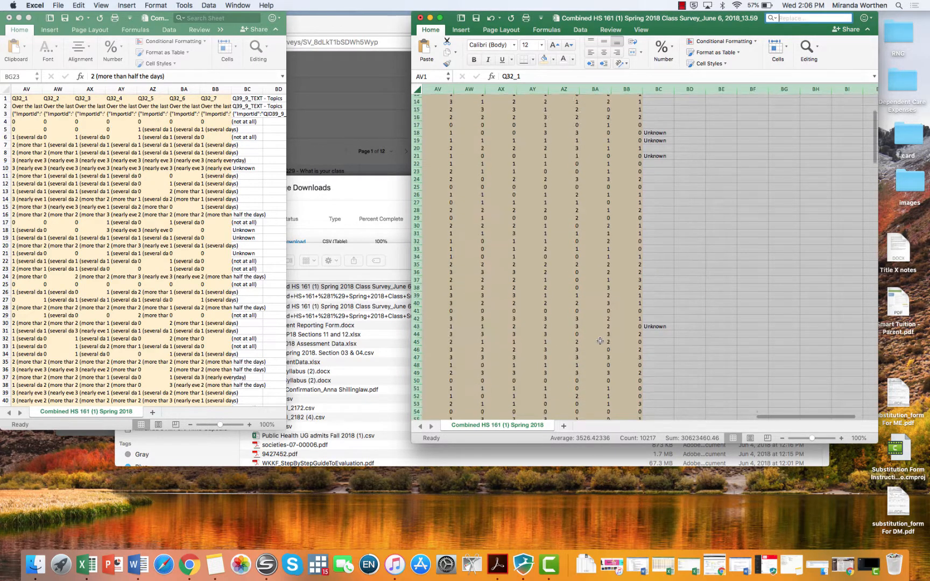
{"action": "scroll", "coordinate": [599, 341], "scroll_direction": "down", "scroll_amount": 6}
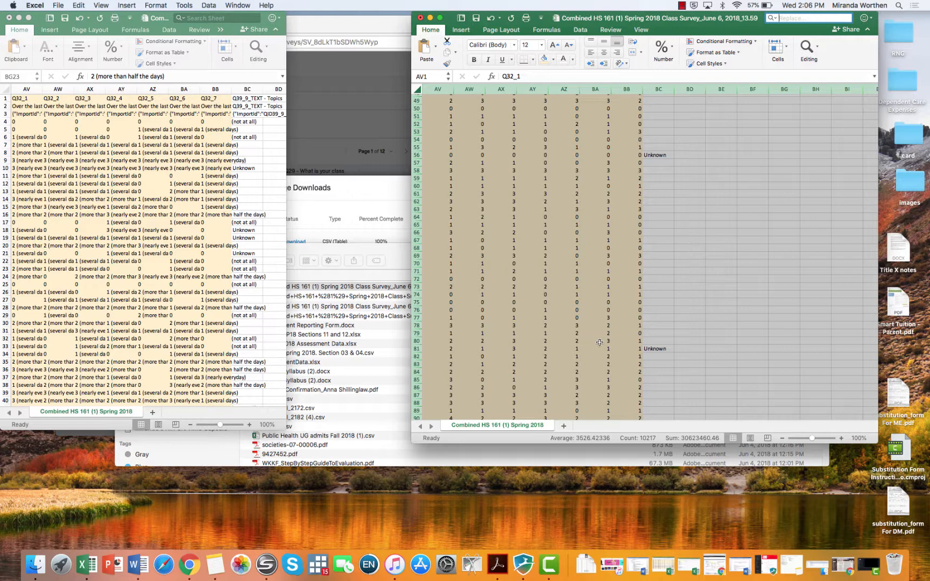
{"action": "scroll", "coordinate": [672, 352], "scroll_direction": "down", "scroll_amount": 4}
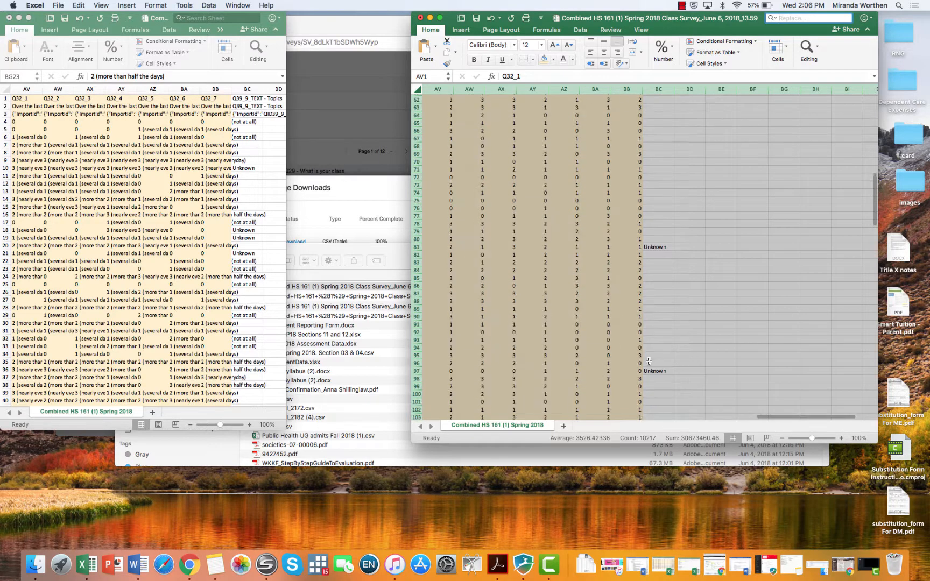
{"action": "scroll", "coordinate": [565, 347], "scroll_direction": "down", "scroll_amount": 4}
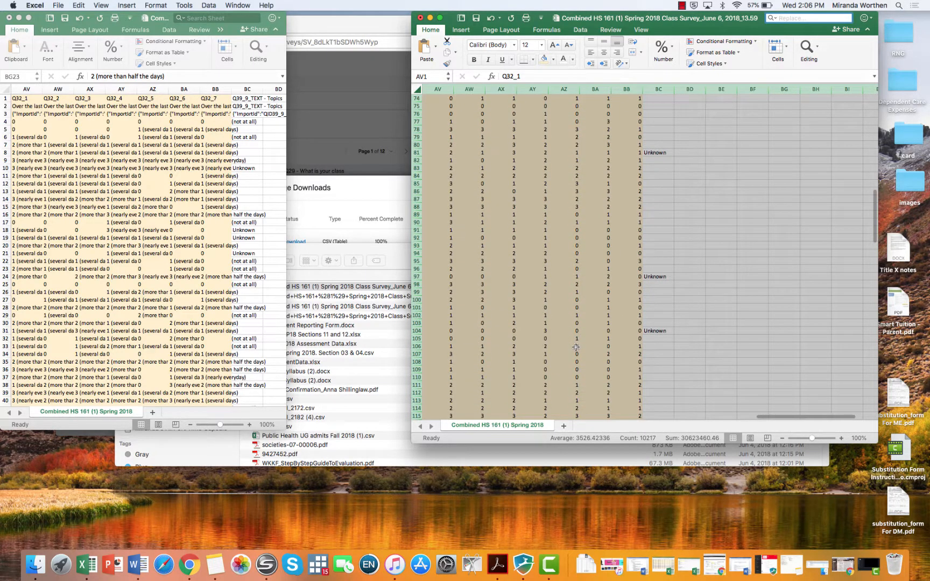
{"action": "left_click", "coordinate": [565, 348]}
{"action": "scroll", "coordinate": [724, 349], "scroll_direction": "down", "scroll_amount": 5}
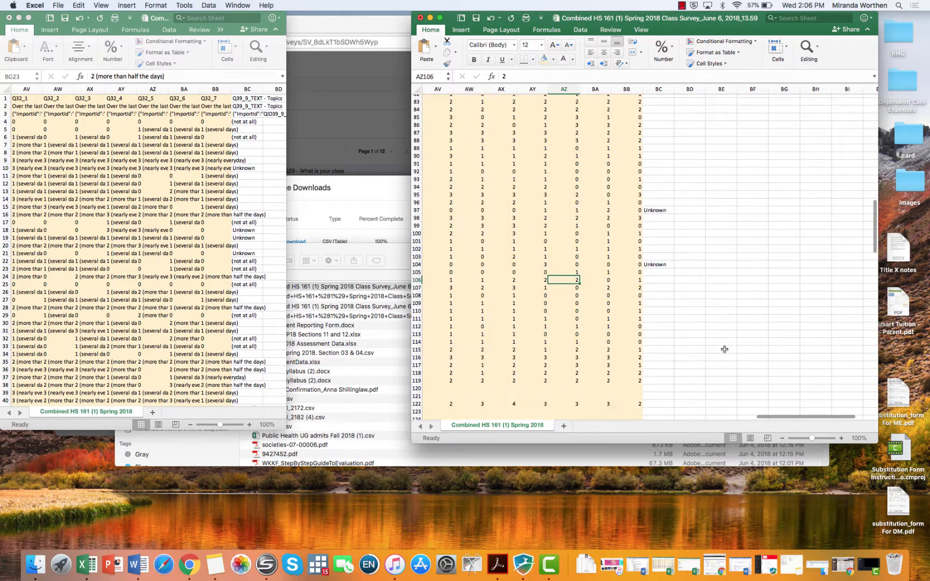
{"action": "scroll", "coordinate": [724, 349], "scroll_direction": "down", "scroll_amount": 9}
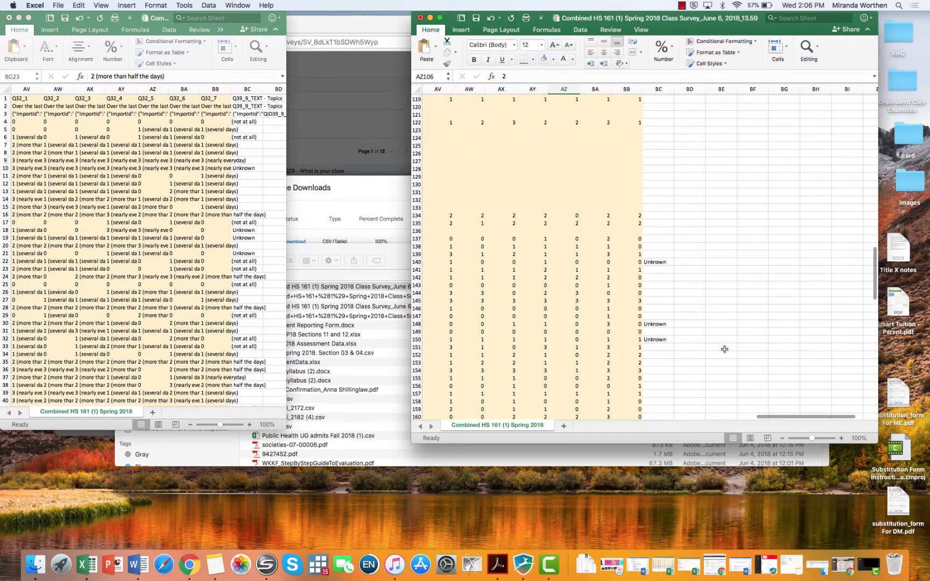
{"action": "scroll", "coordinate": [725, 349], "scroll_direction": "up", "scroll_amount": 9}
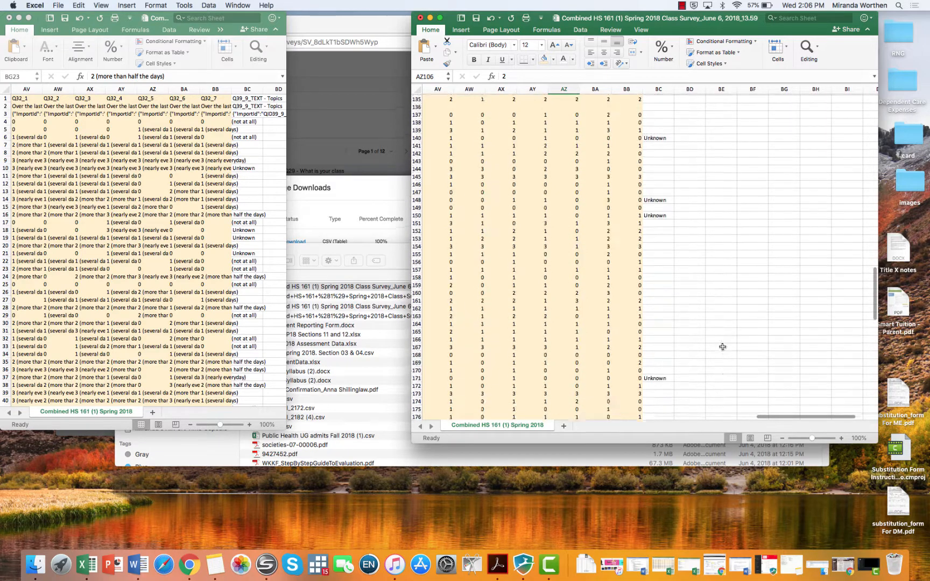
{"action": "scroll", "coordinate": [722, 343], "scroll_direction": "up", "scroll_amount": 20}
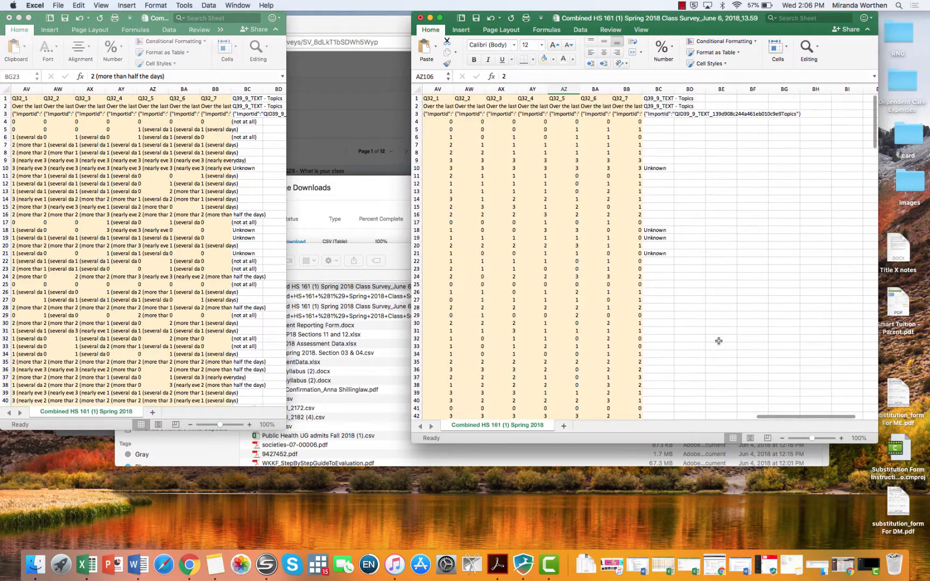
- Move and widen the numeric workbook window, and delete columns BC and BD beside Q32_7, including the Q39_9_TEXT - Topics data
{"action": "left_click", "coordinate": [658, 98]}
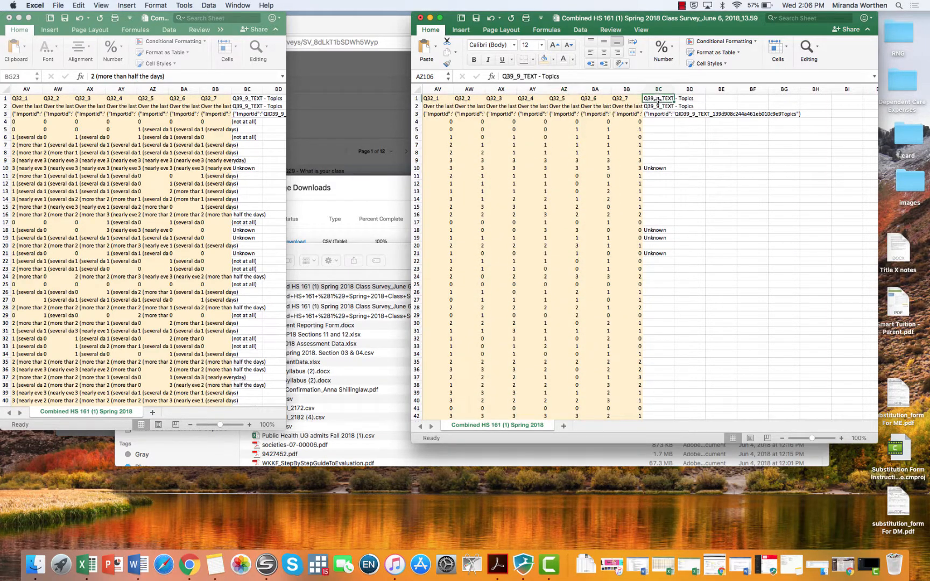
{"action": "left_click_drag", "start_coordinate": [654, 89], "coordinate": [690, 88]}
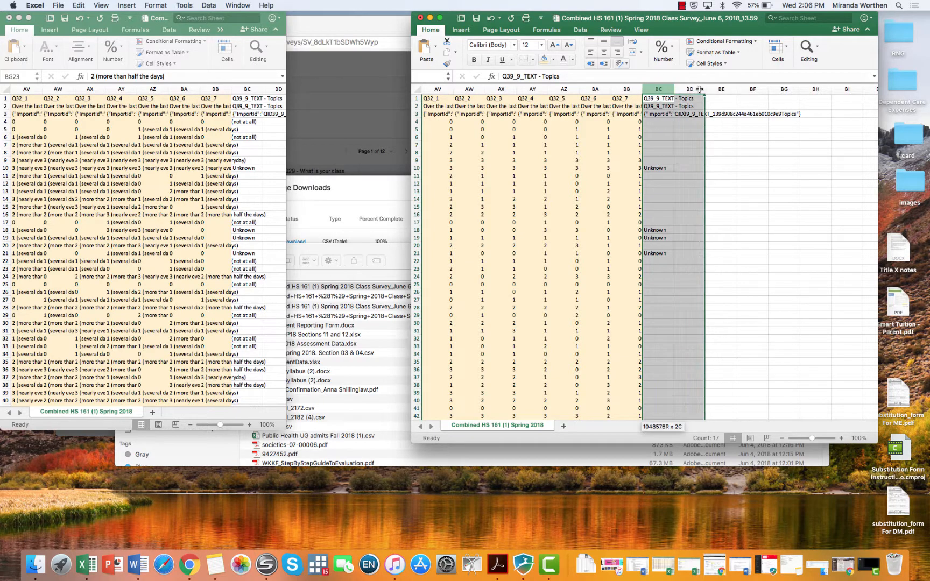
{"action": "left_click_drag", "start_coordinate": [691, 18], "coordinate": [541, 18]}
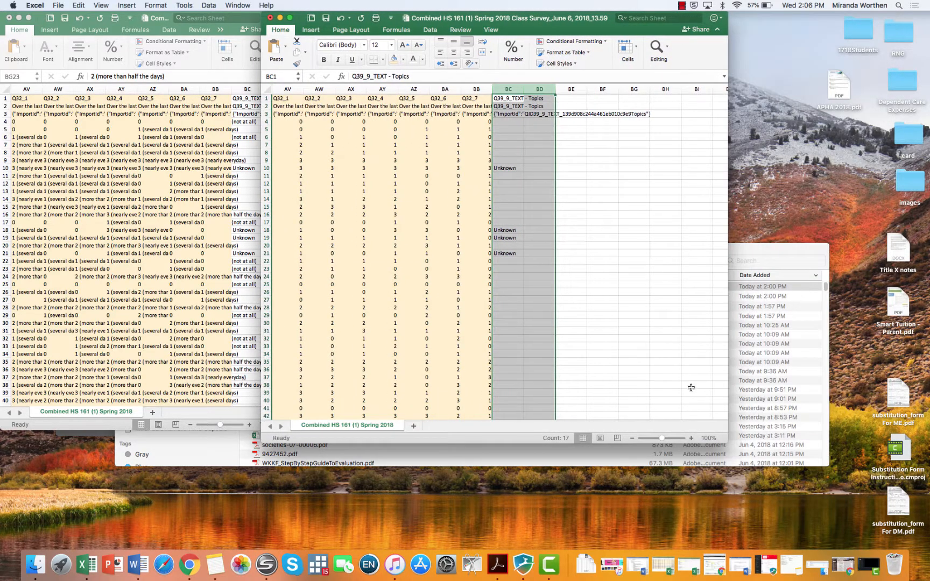
{"action": "left_click_drag", "start_coordinate": [823, 439], "coordinate": [928, 447]}
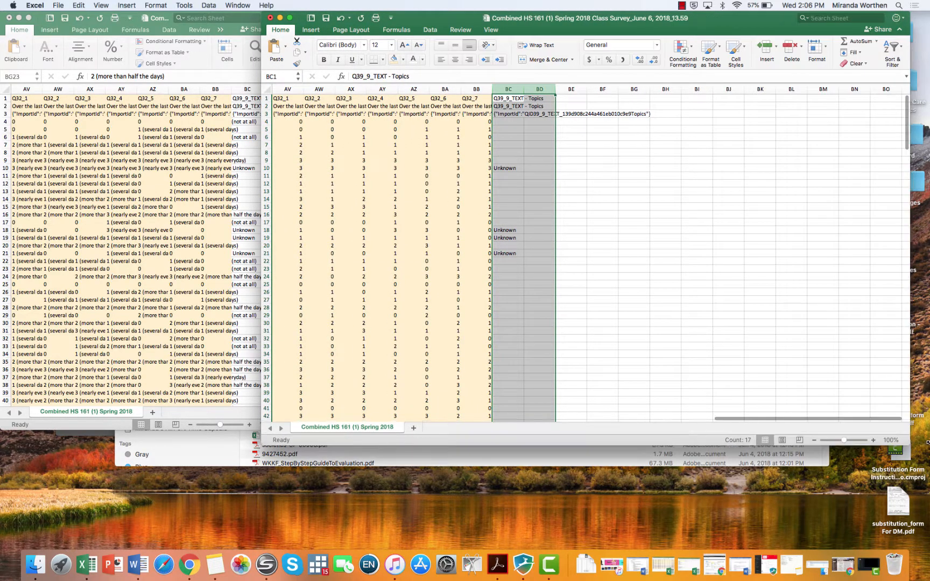
{"action": "left_click", "coordinate": [803, 48]}
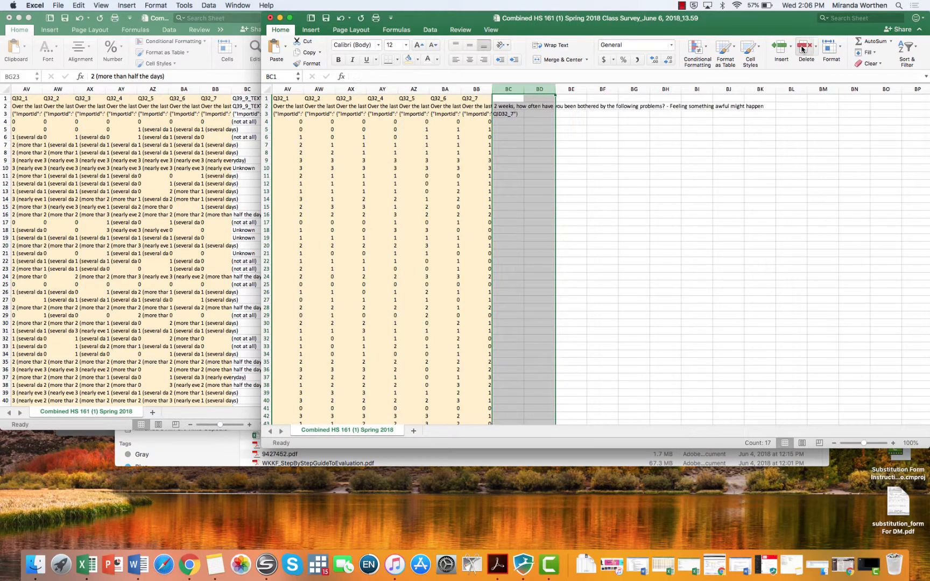
- Check the Q32_7 question text in BB2 and enter the heading "Total Anxiety Scale Score" in cell BC1
{"action": "left_click", "coordinate": [519, 138]}
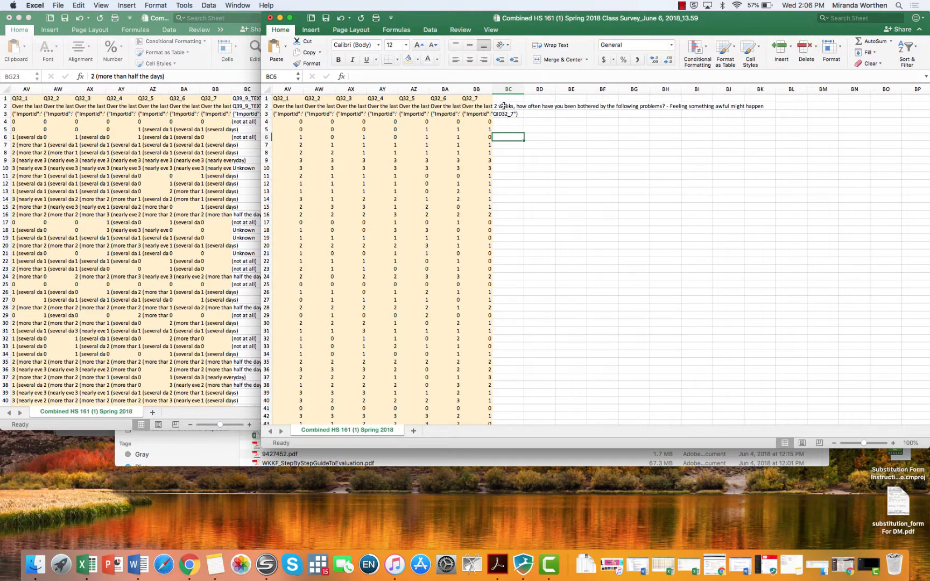
{"action": "left_click", "coordinate": [502, 106]}
{"action": "left_click", "coordinate": [478, 106]}
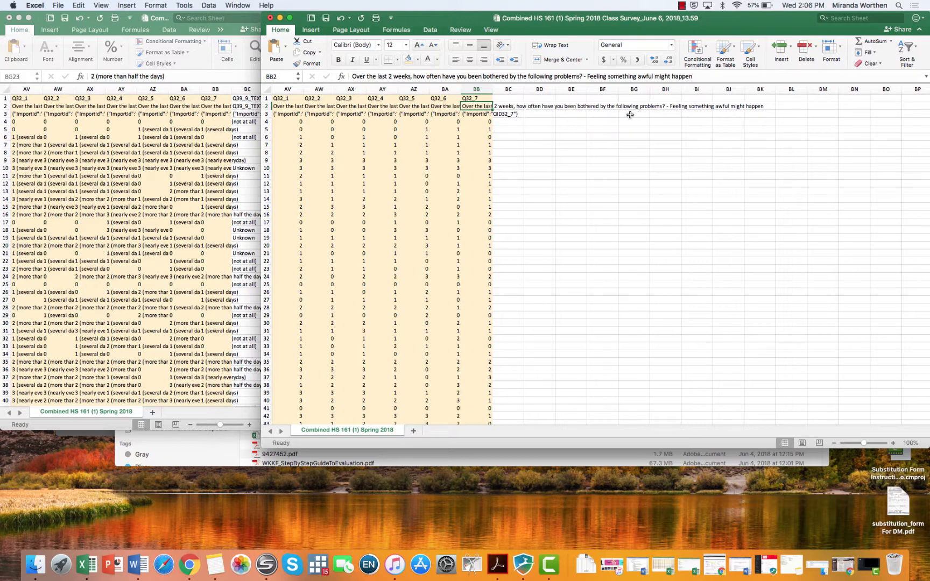
{"action": "left_click", "coordinate": [508, 98]}
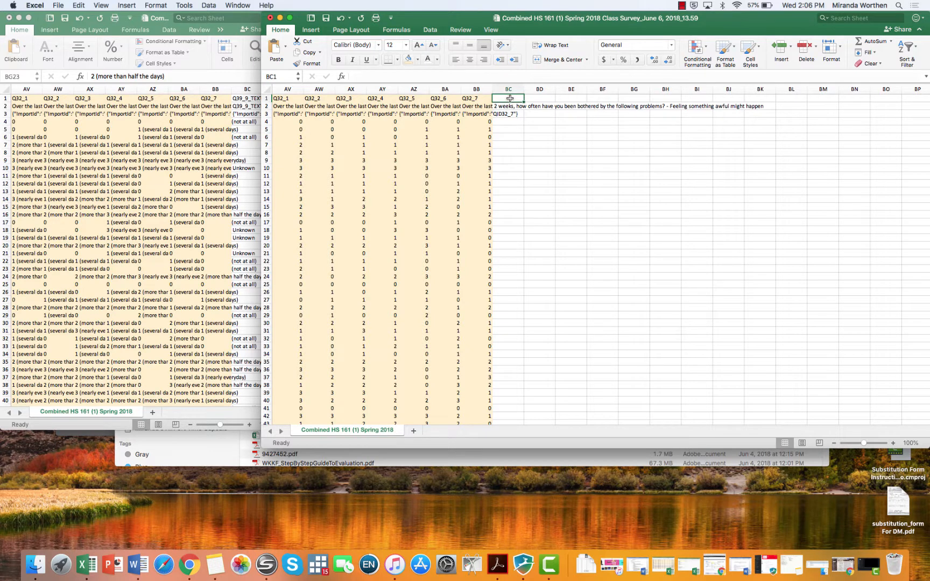
{"action": "type", "text": "Total Anxiety Scale Score"}
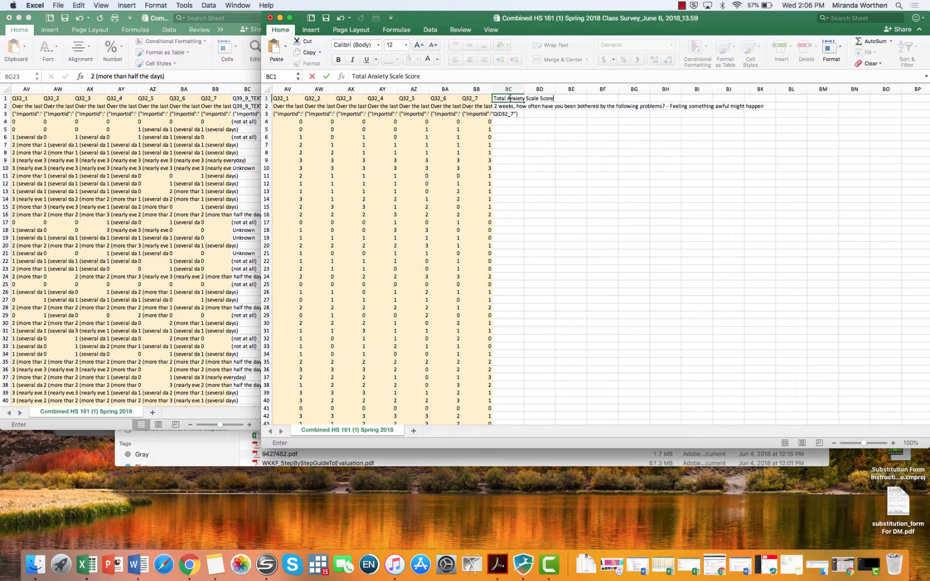
{"action": "key", "text": "Return"}
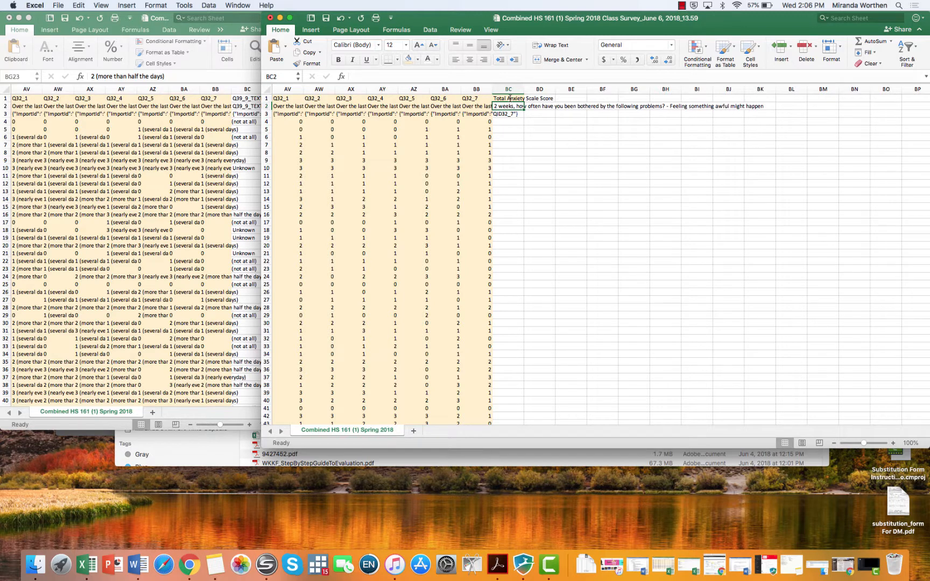
- Clear the leftover question text from BC2 and BC3, and enter =SUM(AV4:BB4) in BC4 with AutoSum
{"action": "key", "text": "Return"}
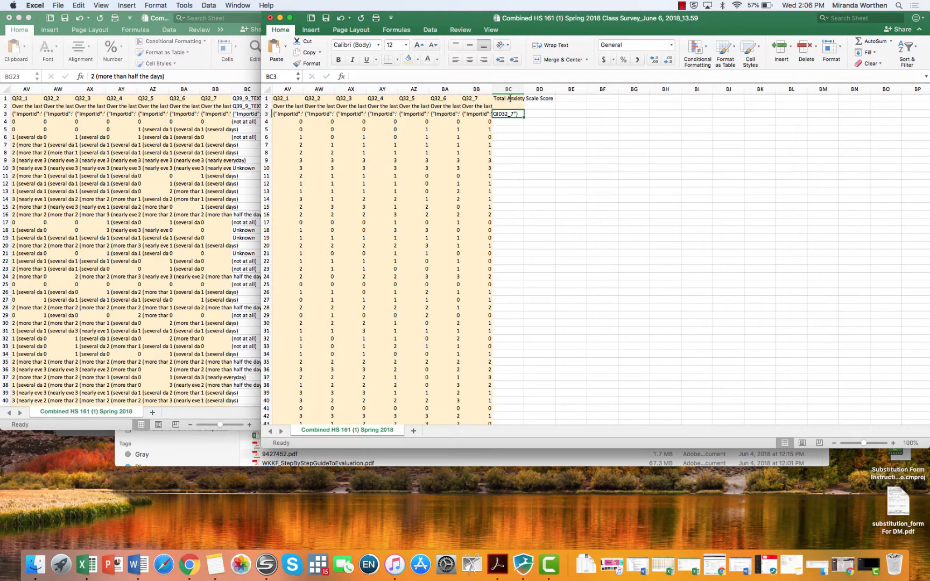
{"action": "key", "text": "Return"}
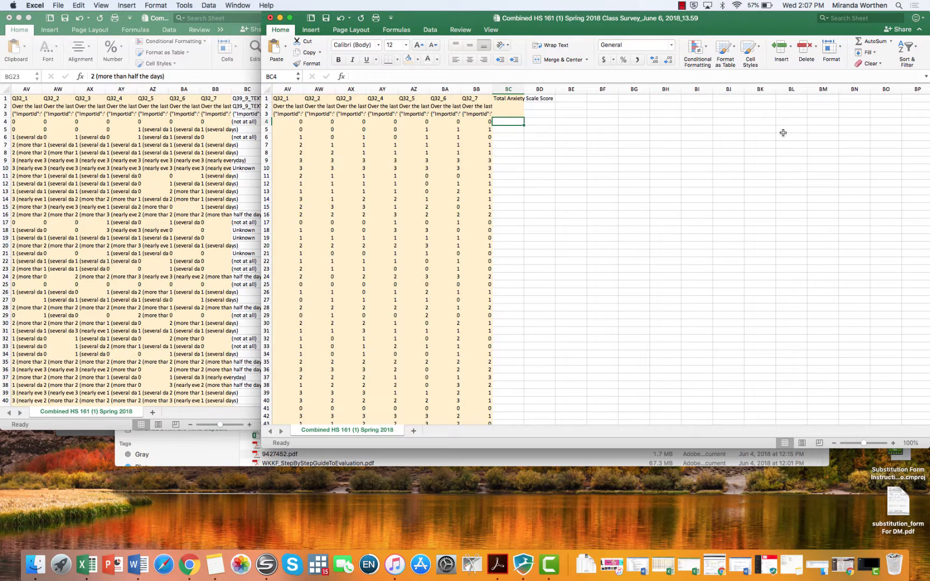
{"action": "left_click", "coordinate": [891, 41]}
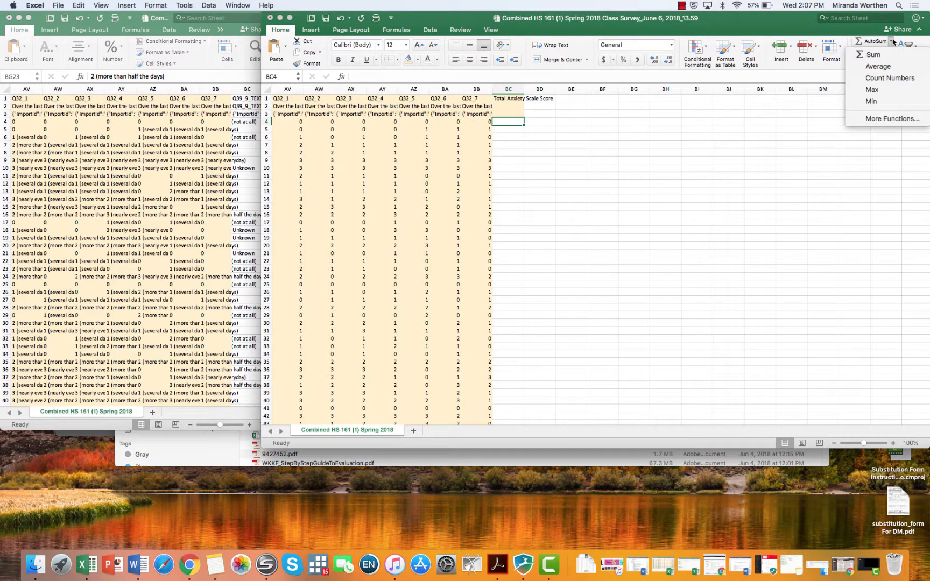
{"action": "left_click", "coordinate": [873, 55]}
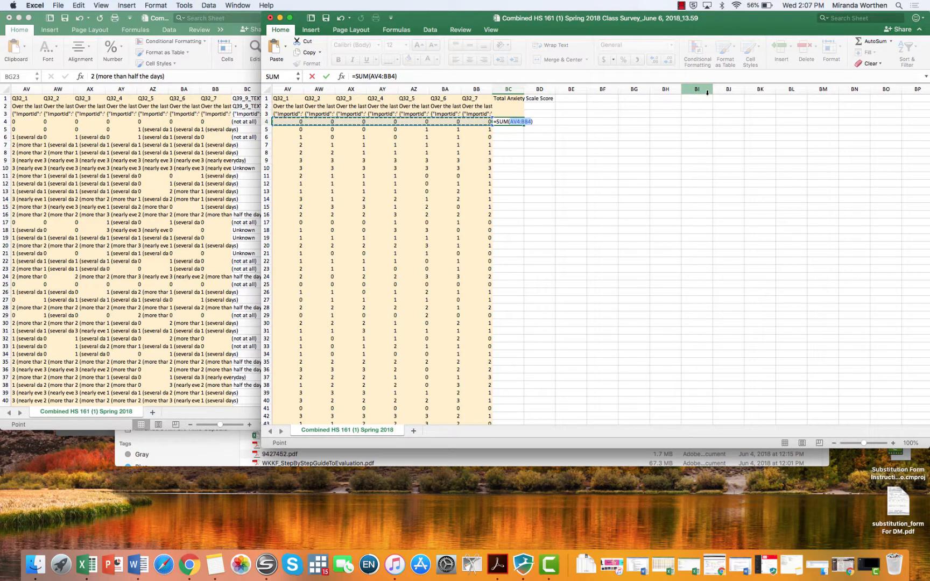
{"action": "key", "text": "Return"}
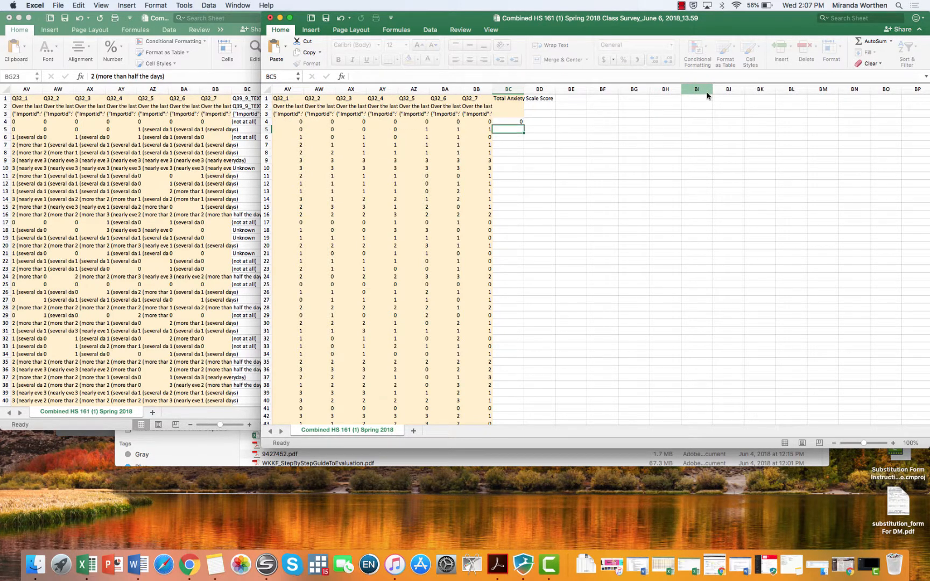
- Check the sum formula in BC4 and copy it down to BC5:BC230 for the remaining responses
{"action": "left_click", "coordinate": [507, 120]}
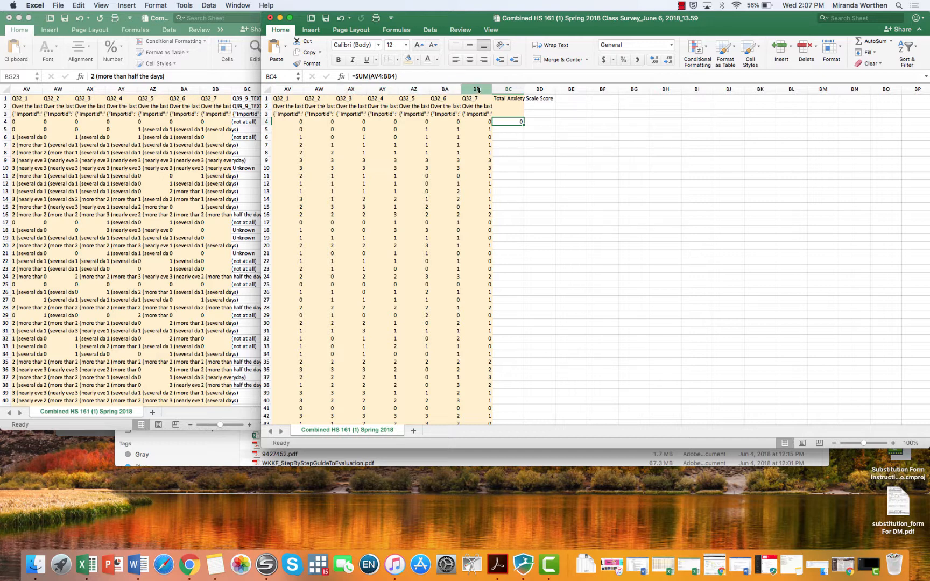
{"action": "left_click", "coordinate": [494, 76]}
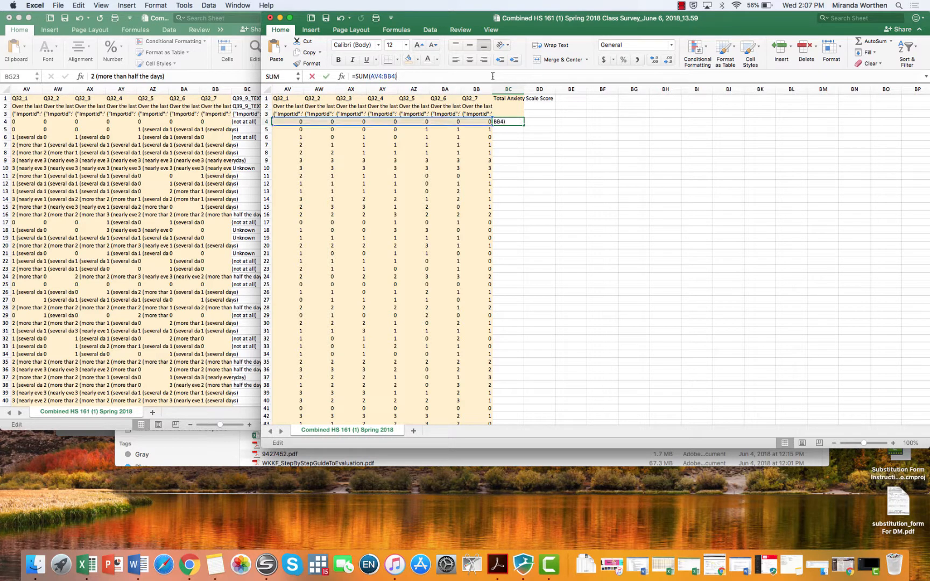
{"action": "left_click", "coordinate": [559, 138]}
{"action": "left_click", "coordinate": [518, 123]}
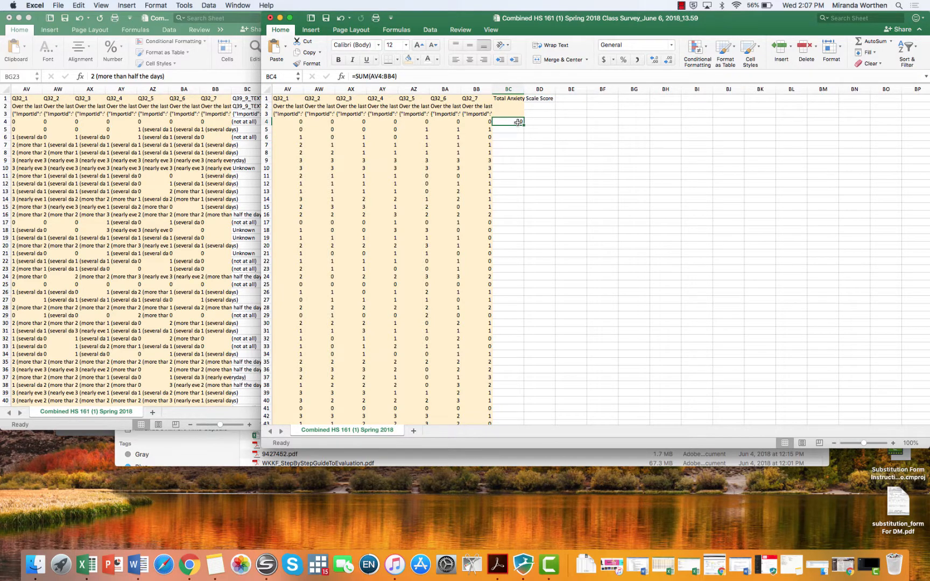
{"action": "key", "text": "super+c"}
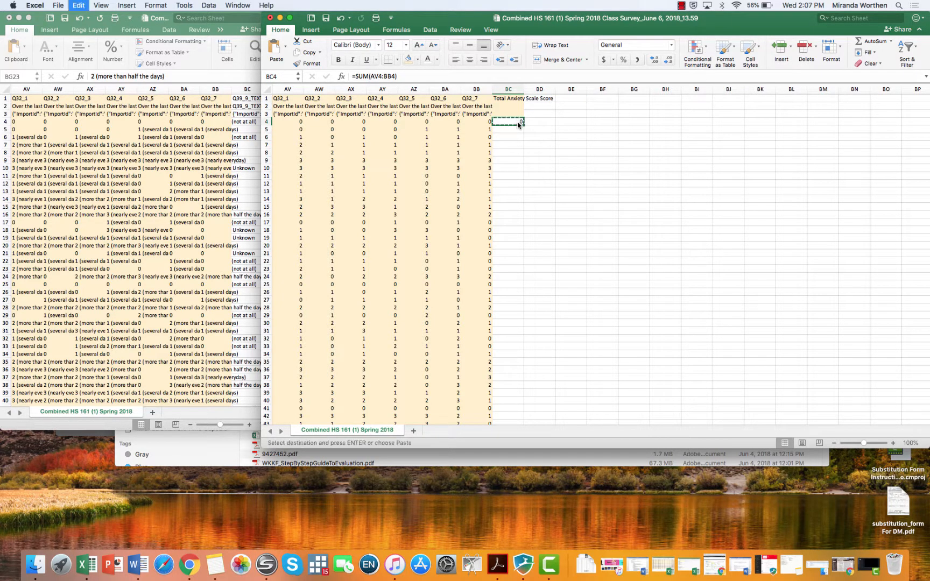
{"action": "mouse_move", "coordinate": [509, 128]}
{"action": "left_mouse_down"}
{"action": "mouse_move", "coordinate": [513, 483]}
{"action": "mouse_move", "coordinate": [509, 116]}
{"action": "mouse_move", "coordinate": [509, 147]}
{"action": "left_mouse_up"}
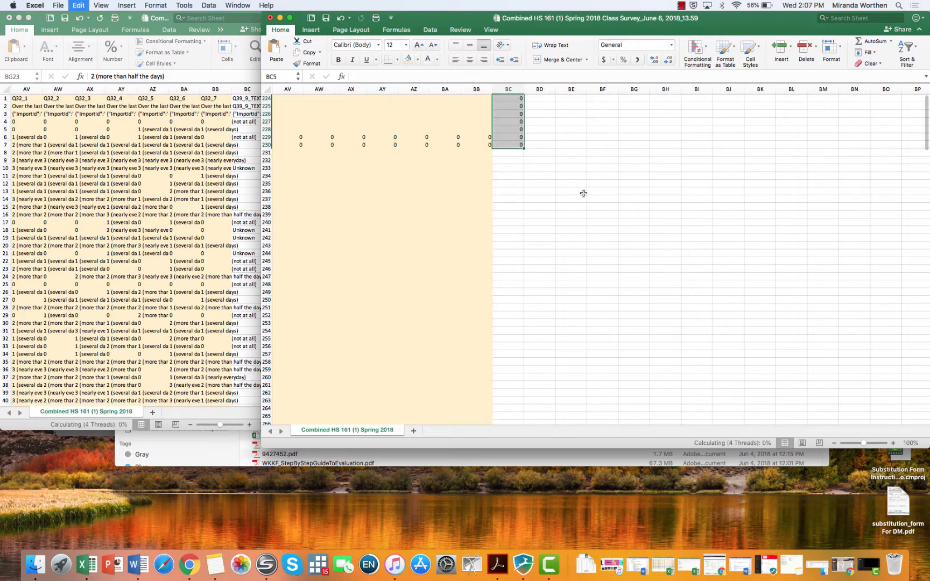
{"action": "key", "text": "super+v"}
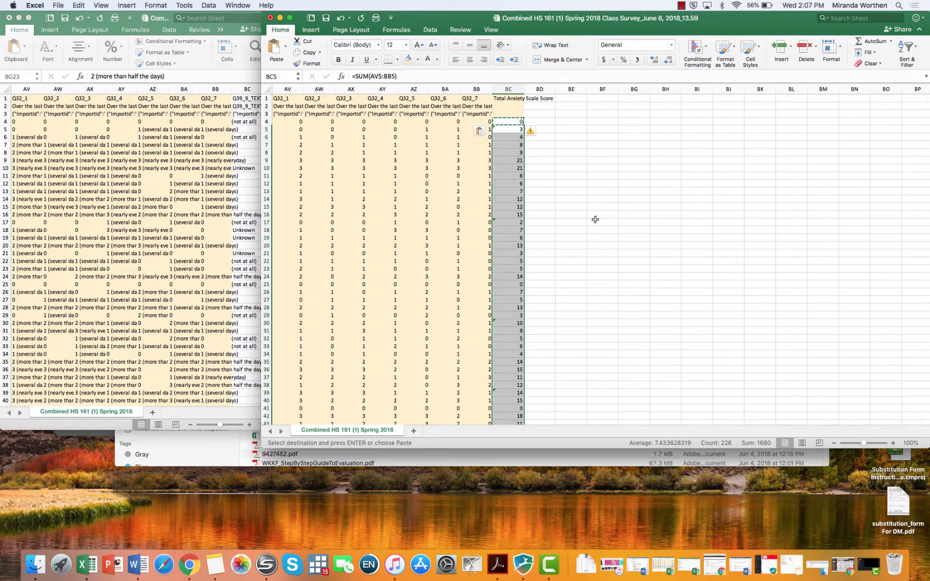
{"action": "left_click", "coordinate": [595, 219]}
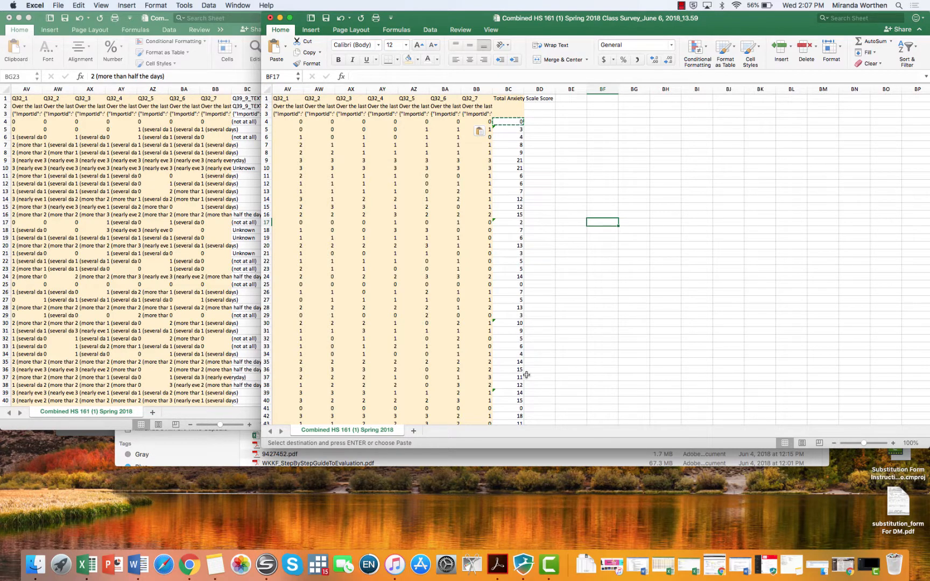
- Examine the Total Anxiety Scale Scores and matching Q32 answers down to row 230 and back at the first rows
{"action": "scroll", "coordinate": [567, 380], "scroll_direction": "down", "scroll_amount": 1}
{"action": "scroll", "coordinate": [567, 380], "scroll_direction": "down", "scroll_amount": 10}
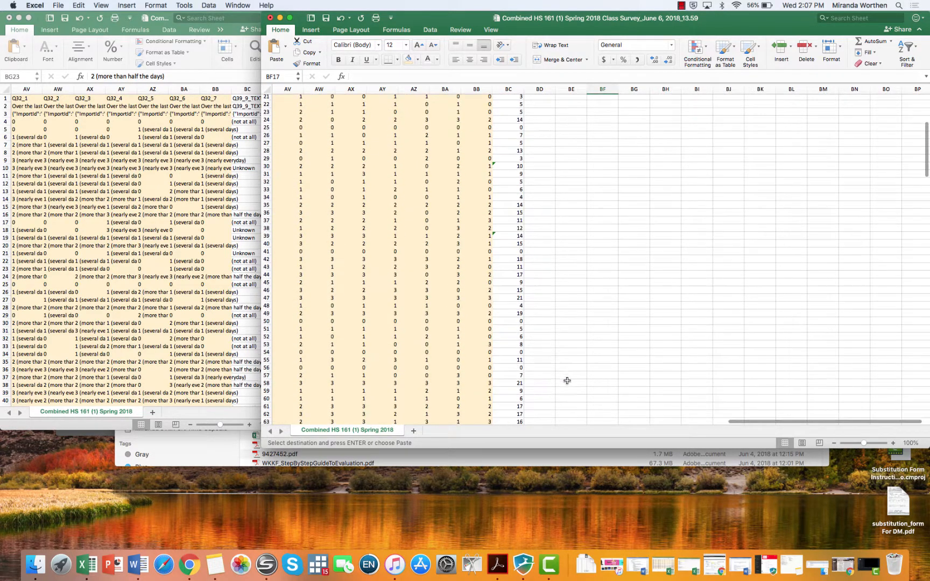
{"action": "scroll", "coordinate": [567, 381], "scroll_direction": "down", "scroll_amount": 10}
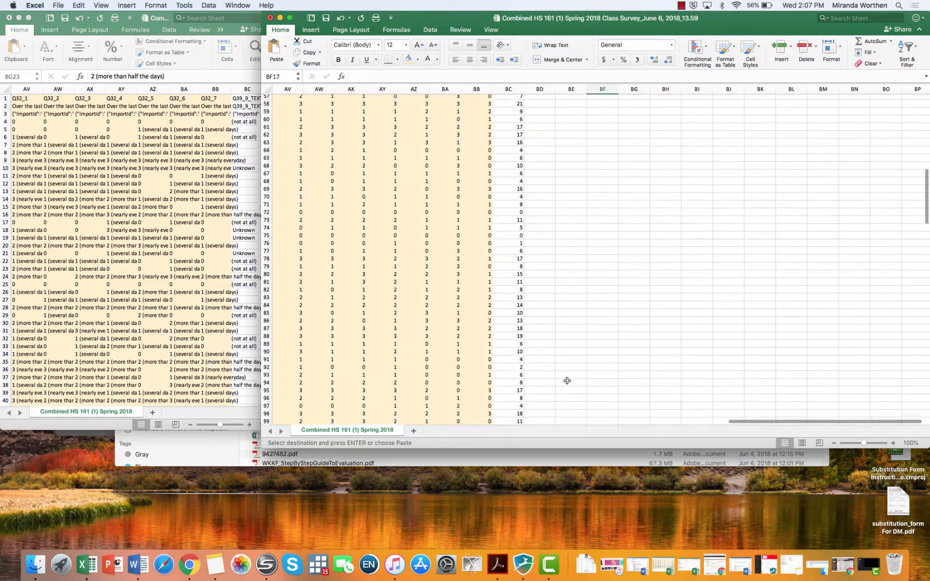
{"action": "scroll", "coordinate": [567, 380], "scroll_direction": "down", "scroll_amount": 15}
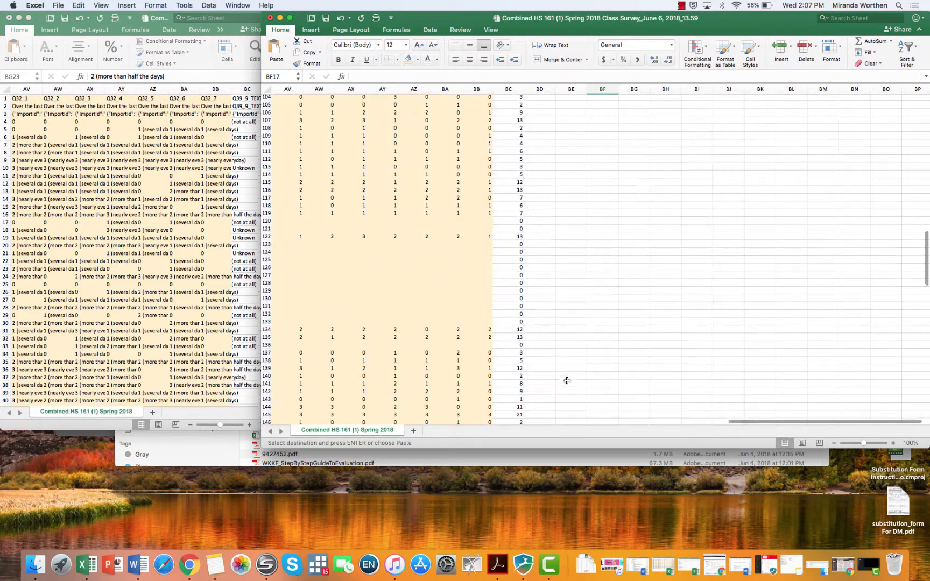
{"action": "scroll", "coordinate": [567, 381], "scroll_direction": "down", "scroll_amount": 20}
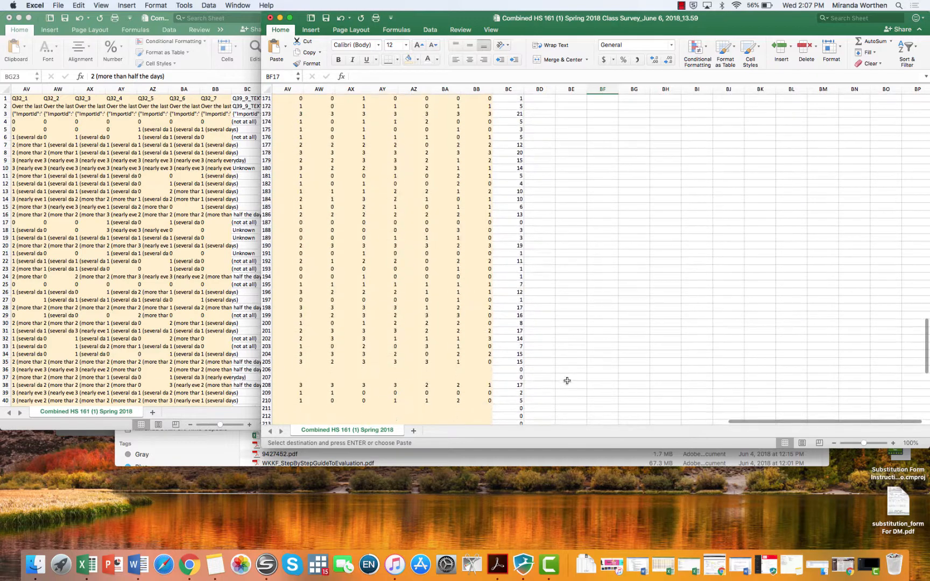
{"action": "scroll", "coordinate": [567, 380], "scroll_direction": "down", "scroll_amount": 6}
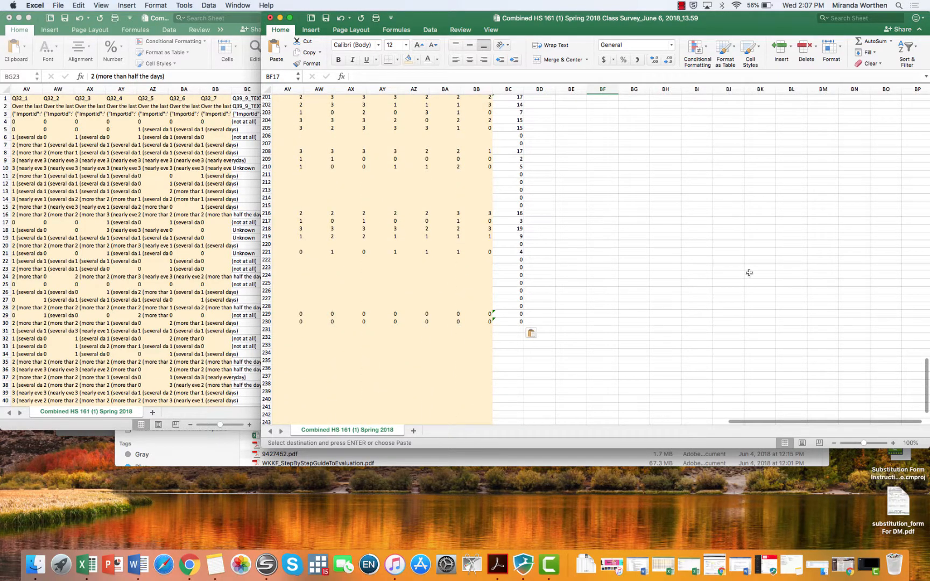
{"action": "left_click_drag", "start_coordinate": [926, 379], "coordinate": [922, 107]}
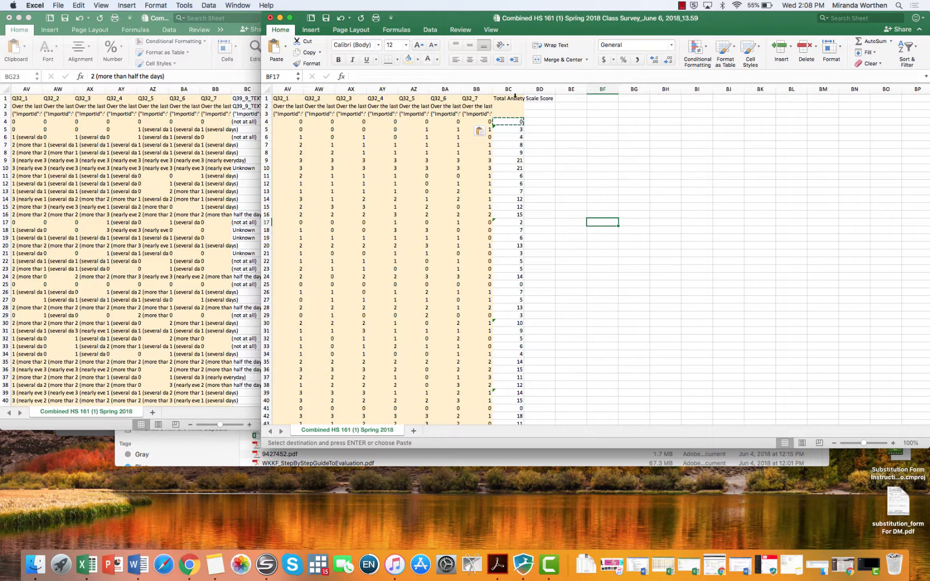
{"action": "left_click_drag", "start_coordinate": [516, 121], "coordinate": [537, 378]}
{"action": "left_click", "coordinate": [571, 370]}
{"action": "scroll", "coordinate": [592, 191], "scroll_direction": "up", "scroll_amount": 15}
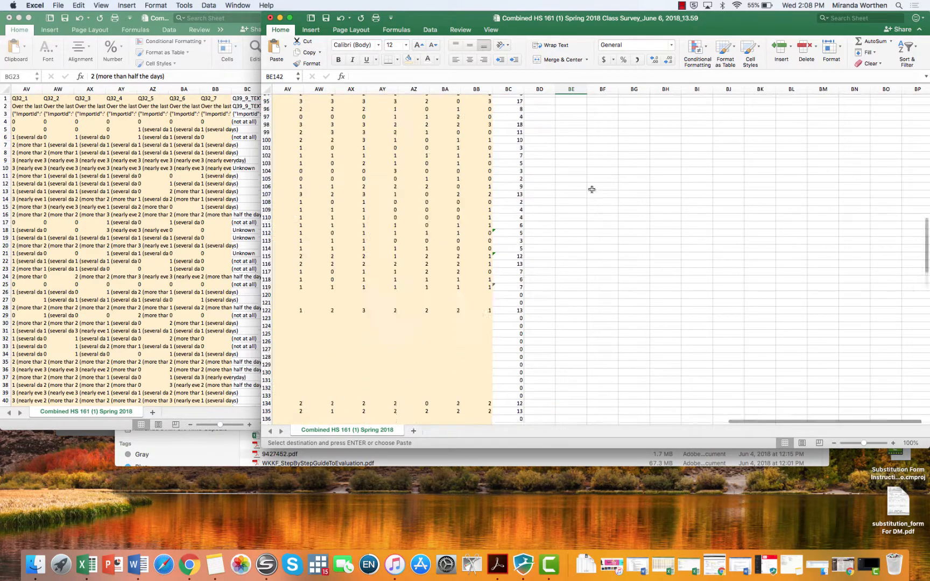
{"action": "key", "text": "super+v"}
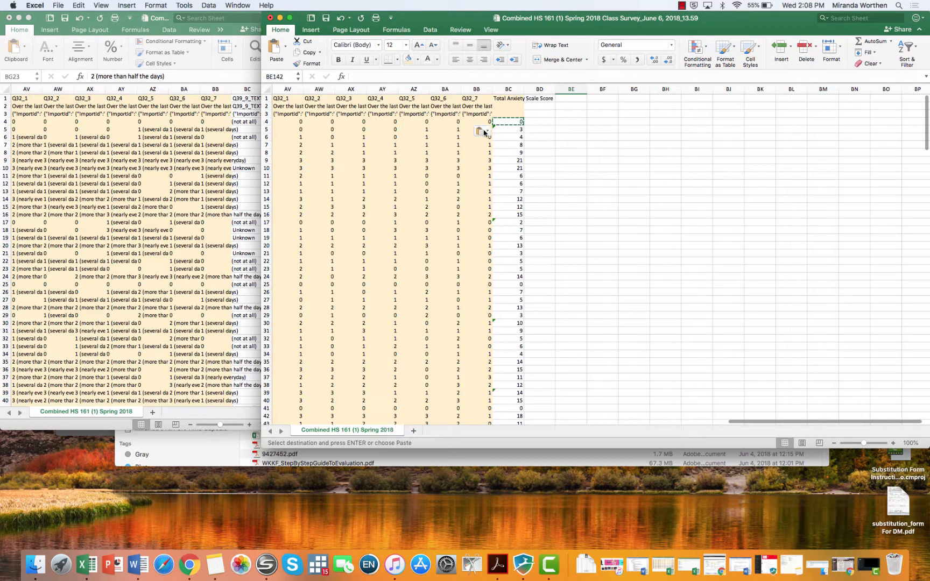
- Sort the entire numeric worksheet by Total Anxiety Scale Score, smallest to largest, keeping the first row as headers
{"action": "left_click", "coordinate": [267, 89]}
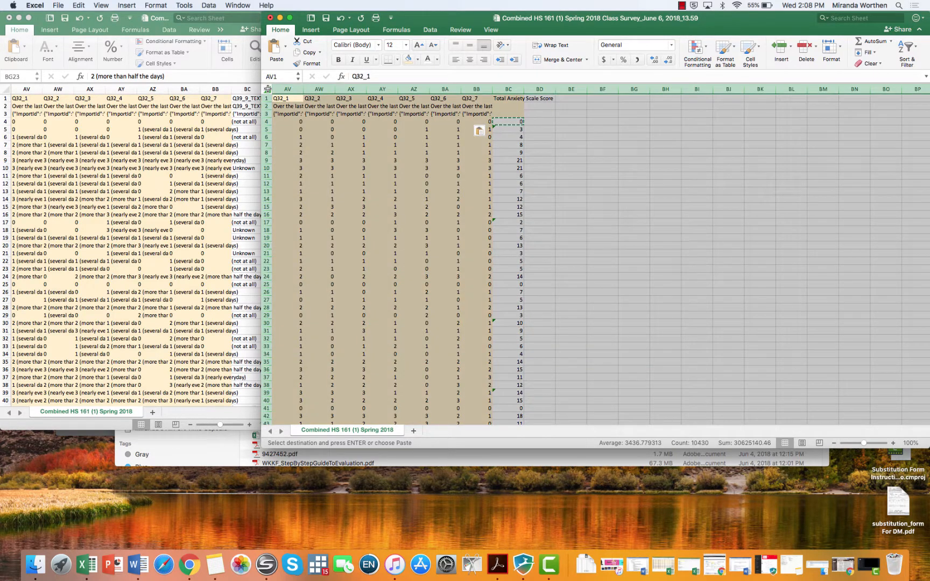
{"action": "left_click", "coordinate": [917, 49]}
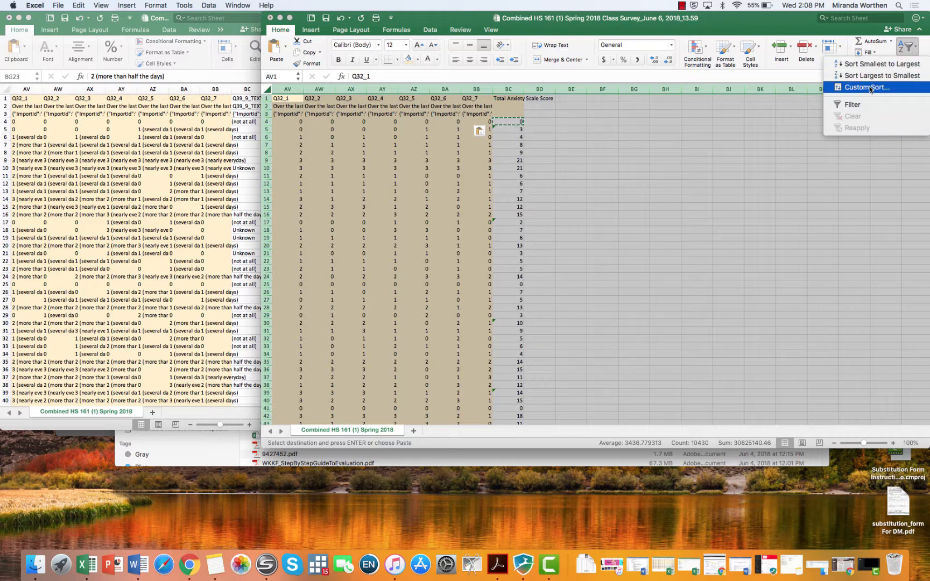
{"action": "left_click", "coordinate": [866, 88]}
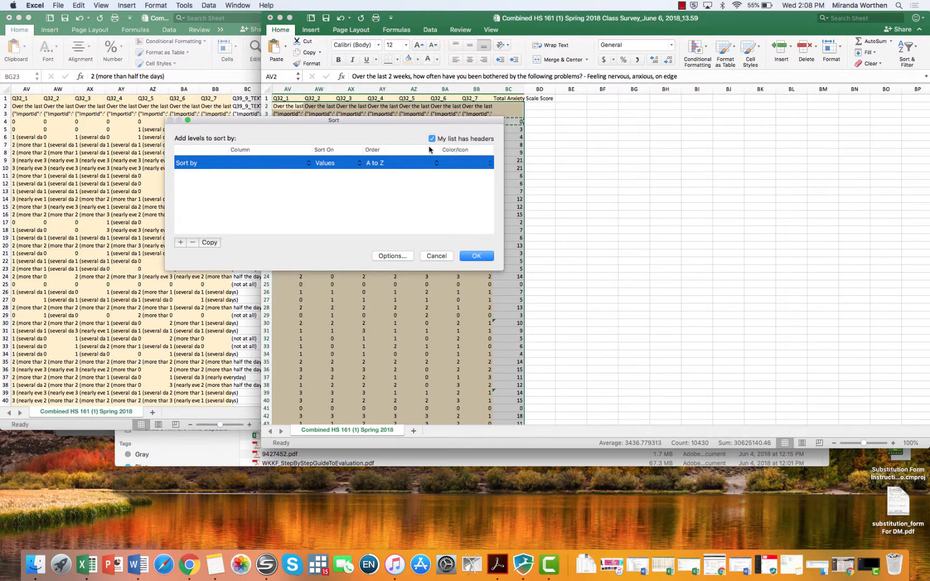
{"action": "left_click", "coordinate": [276, 163]}
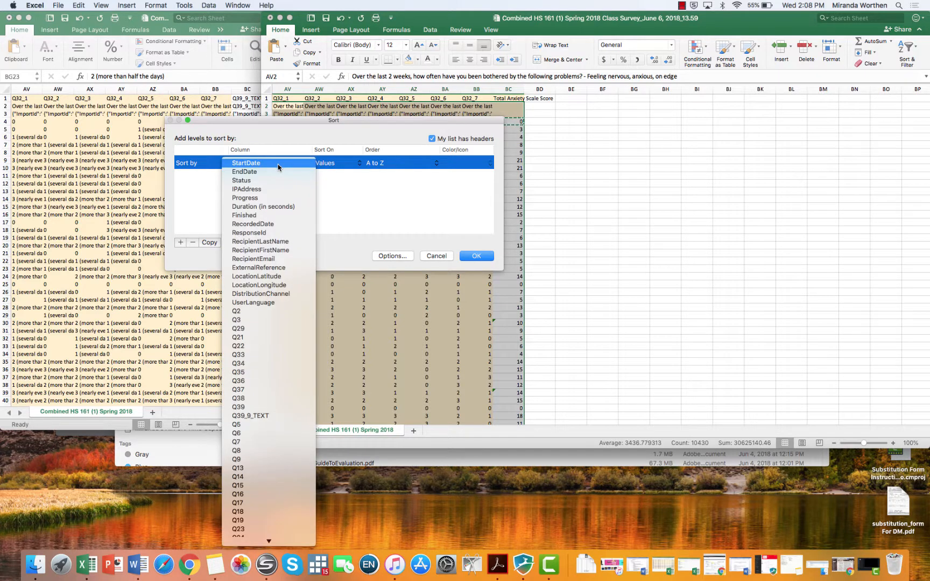
{"action": "scroll", "coordinate": [245, 496], "scroll_direction": "down", "scroll_amount": 3}
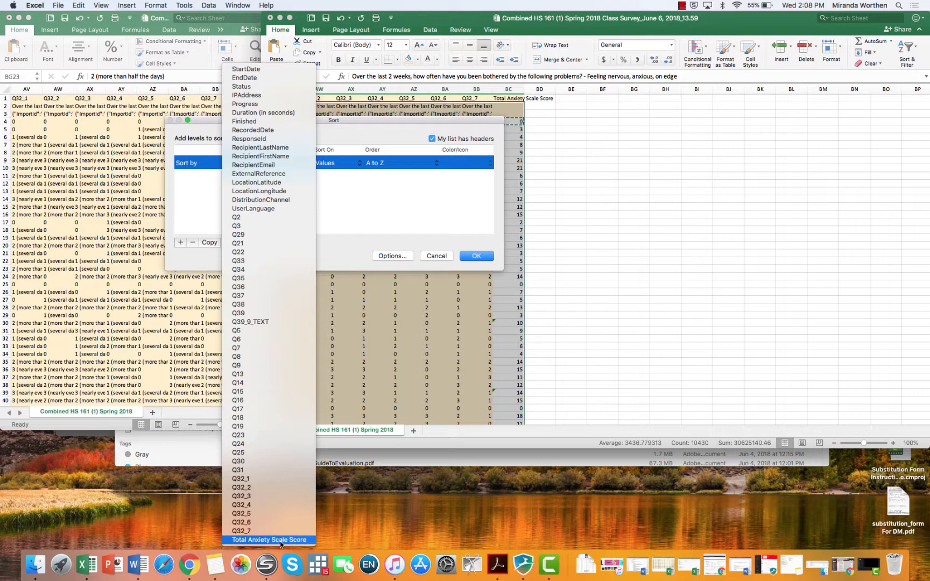
{"action": "left_click", "coordinate": [275, 539]}
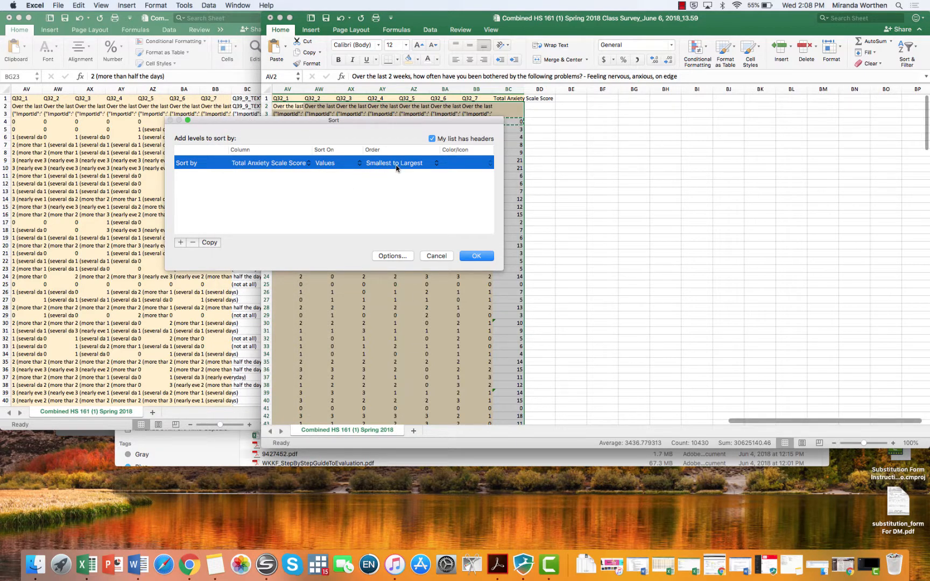
{"action": "left_click", "coordinate": [475, 256]}
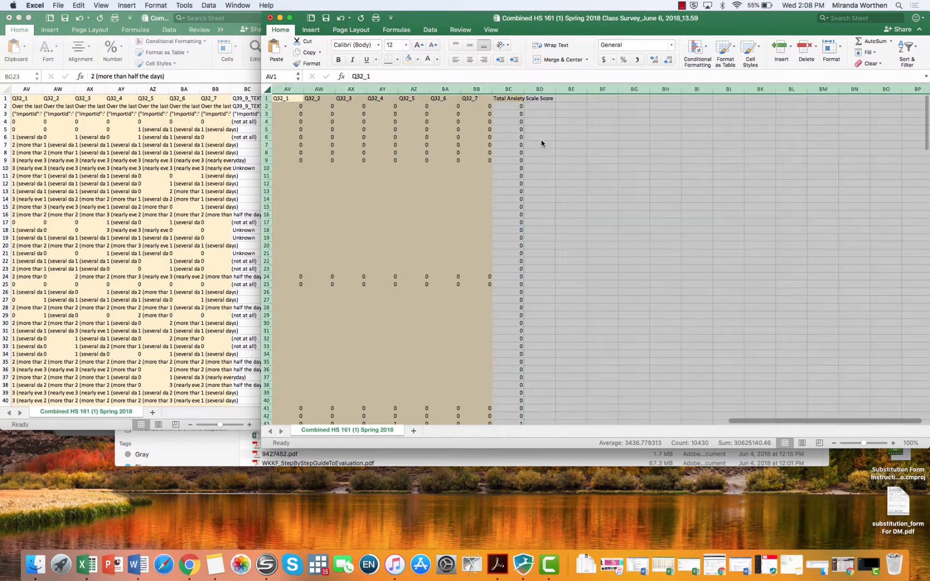
{"action": "left_click", "coordinate": [549, 190]}
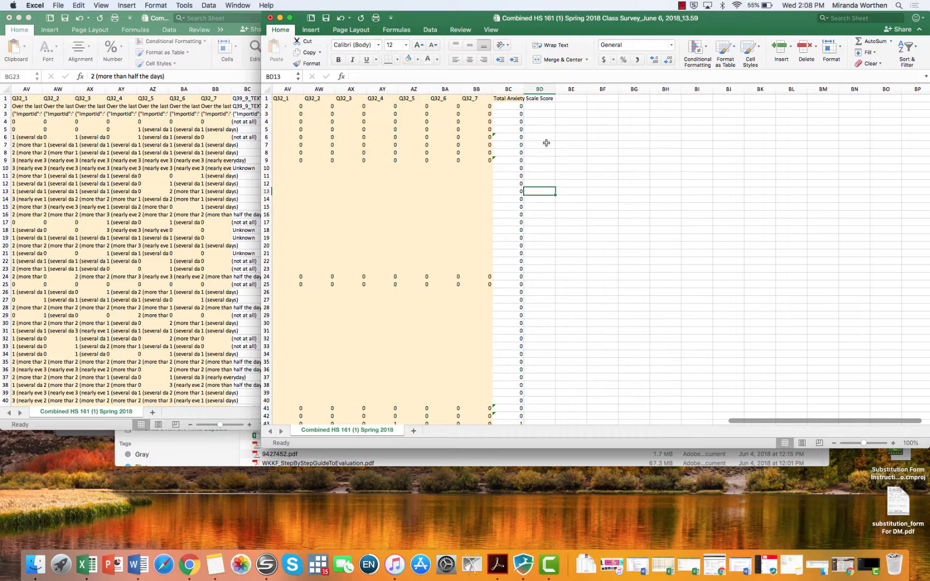
- Select the Total Anxiety Scale Scores of 0 in BC2:BC42 to review their count
{"action": "left_click", "coordinate": [592, 137]}
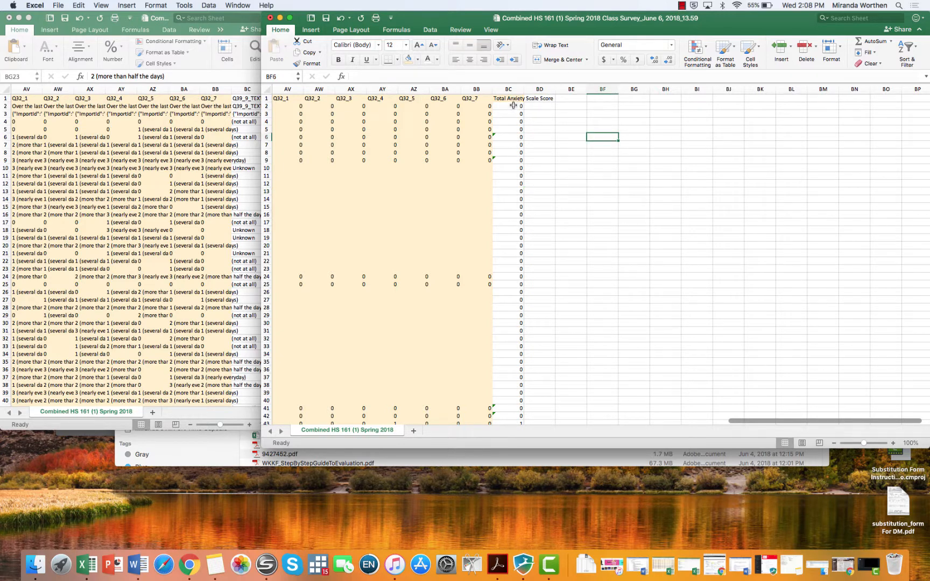
{"action": "left_click_drag", "start_coordinate": [513, 106], "coordinate": [513, 264]}
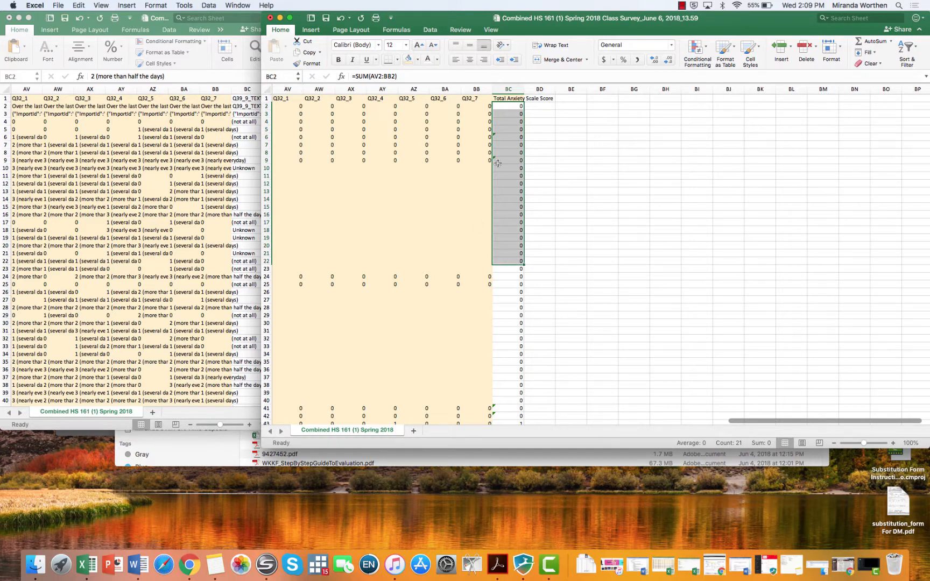
{"action": "left_click", "coordinate": [568, 169]}
{"action": "left_click_drag", "start_coordinate": [519, 108], "coordinate": [508, 323]}
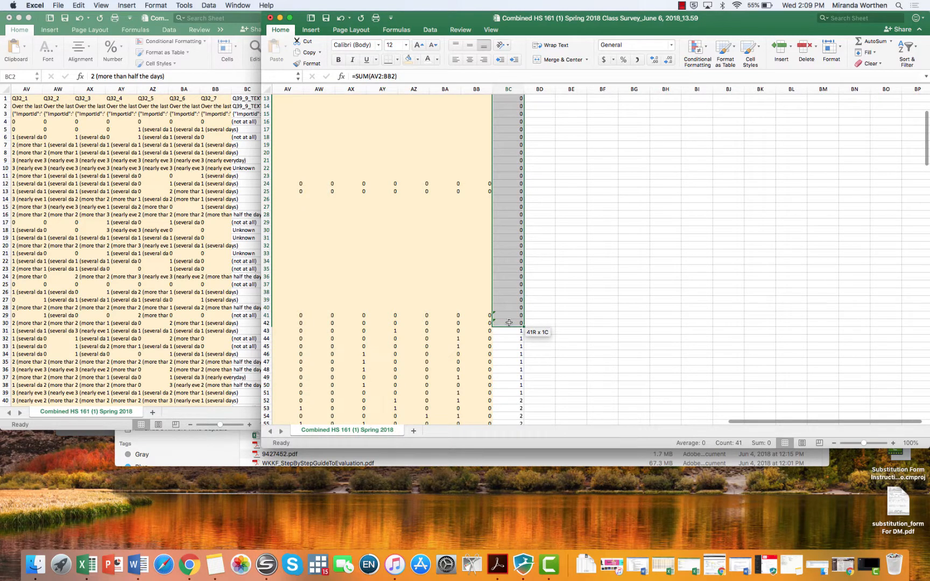
{"action": "left_click_drag", "start_coordinate": [508, 322], "coordinate": [508, 323]}
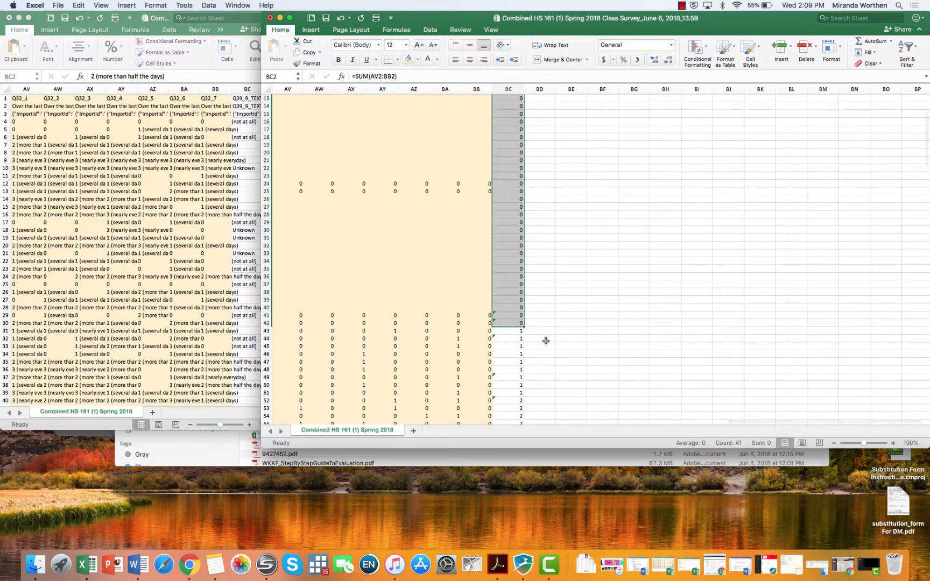
- Select the Total Anxiety Scale Scores from 1 to 6 in BC43:BC120 to review their count
{"action": "left_click", "coordinate": [513, 331]}
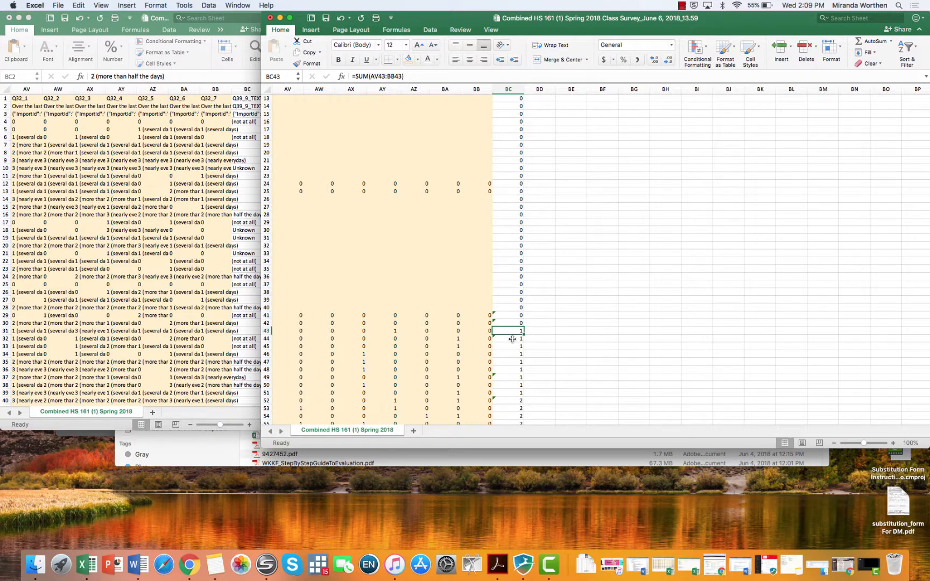
{"action": "scroll", "coordinate": [598, 338], "scroll_direction": "down", "scroll_amount": 5}
{"action": "left_click_drag", "start_coordinate": [509, 220], "coordinate": [503, 366]}
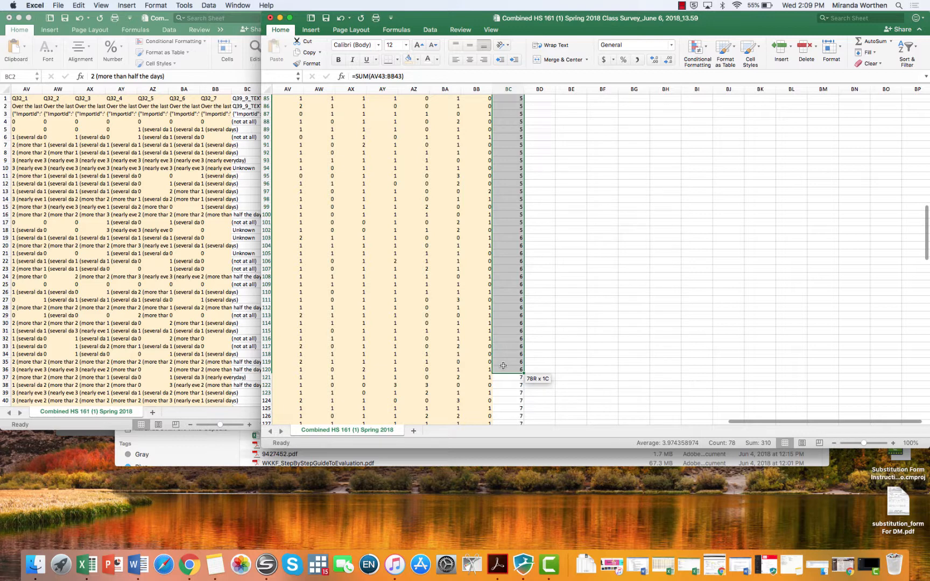
{"action": "left_click_drag", "start_coordinate": [503, 366], "coordinate": [505, 365]}
{"action": "scroll", "coordinate": [590, 370], "scroll_direction": "down", "scroll_amount": 8}
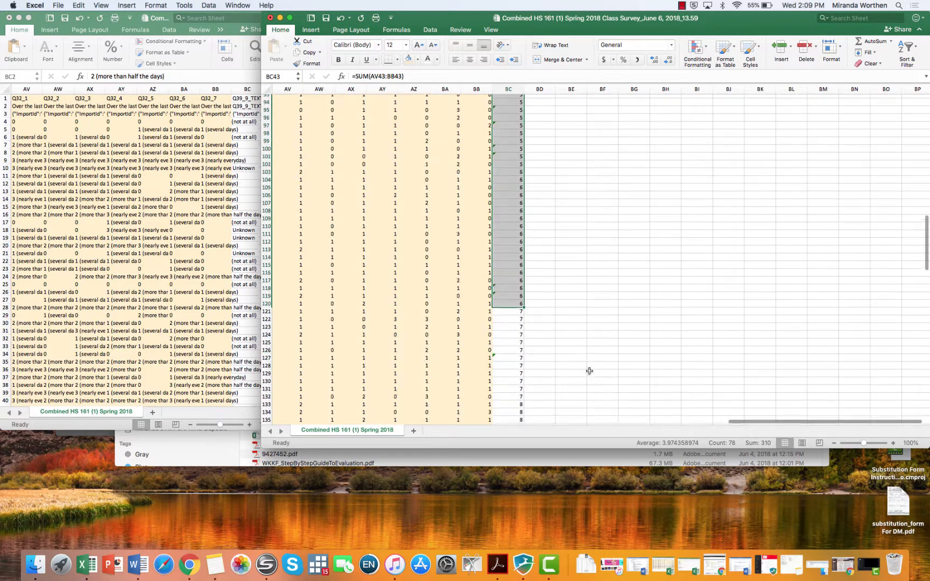
- Select the Total Anxiety Scale Scores from 7 to 12 in BC121:BC176 to review their count
{"action": "scroll", "coordinate": [584, 371], "scroll_direction": "down", "scroll_amount": 2}
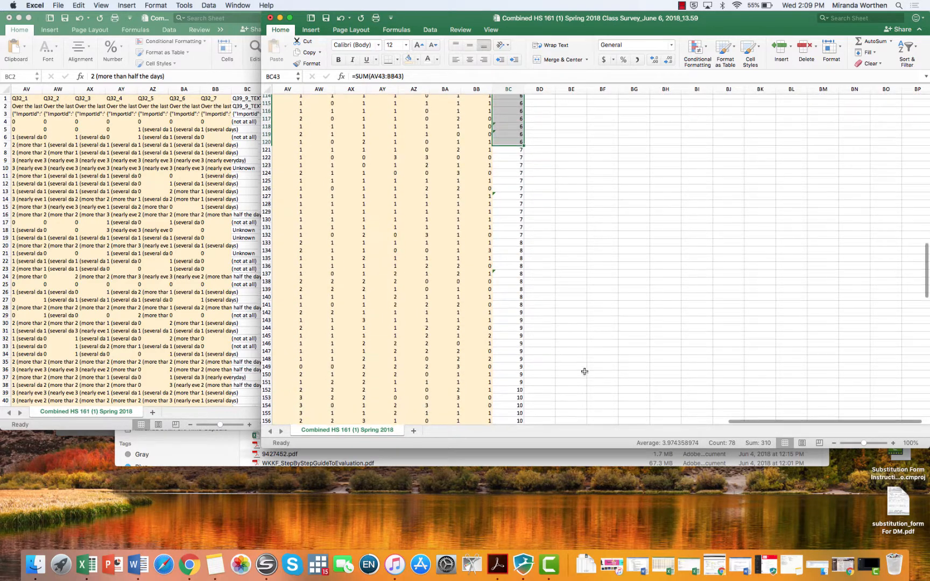
{"action": "left_click", "coordinate": [509, 157]}
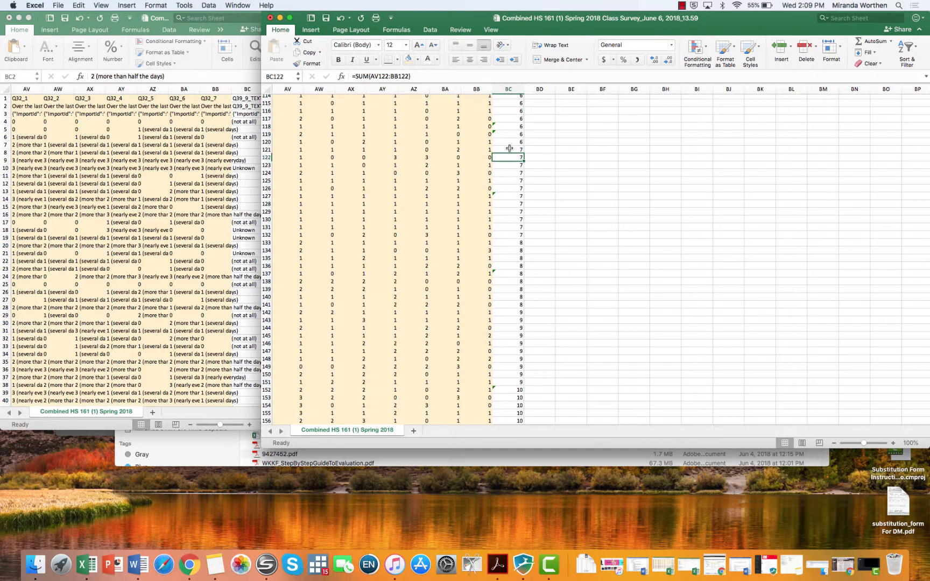
{"action": "left_click_drag", "start_coordinate": [509, 148], "coordinate": [505, 243]}
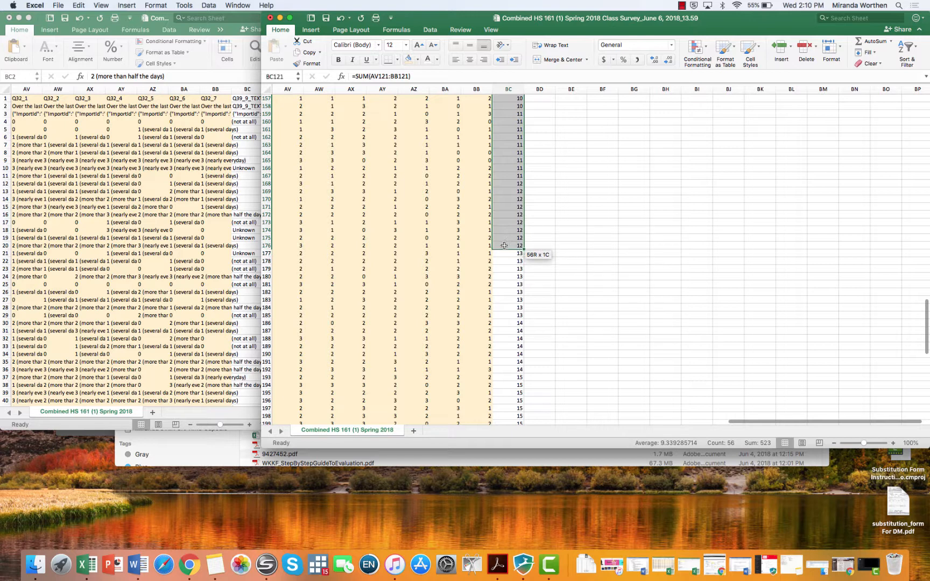
- Select the Total Anxiety Scale Scores from 13 to 21 in BC177:BC228 to review their count, then clear the selection
{"action": "left_click", "coordinate": [505, 254]}
{"action": "left_click_drag", "start_coordinate": [505, 253], "coordinate": [506, 369]}
{"action": "left_click", "coordinate": [592, 316]}
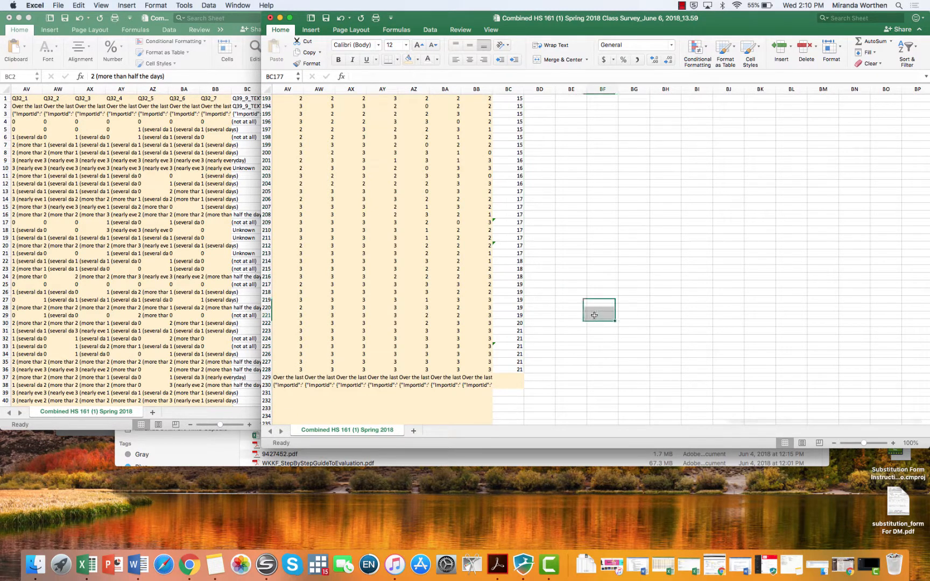
- Examine the sorted Total Anxiety Scale Scores around the 6-to-7 boundary, from BC121 down to BC228, and back toward the first rows
{"action": "scroll", "coordinate": [592, 316], "scroll_direction": "up", "scroll_amount": 2}
{"action": "scroll", "coordinate": [591, 316], "scroll_direction": "up", "scroll_amount": 10}
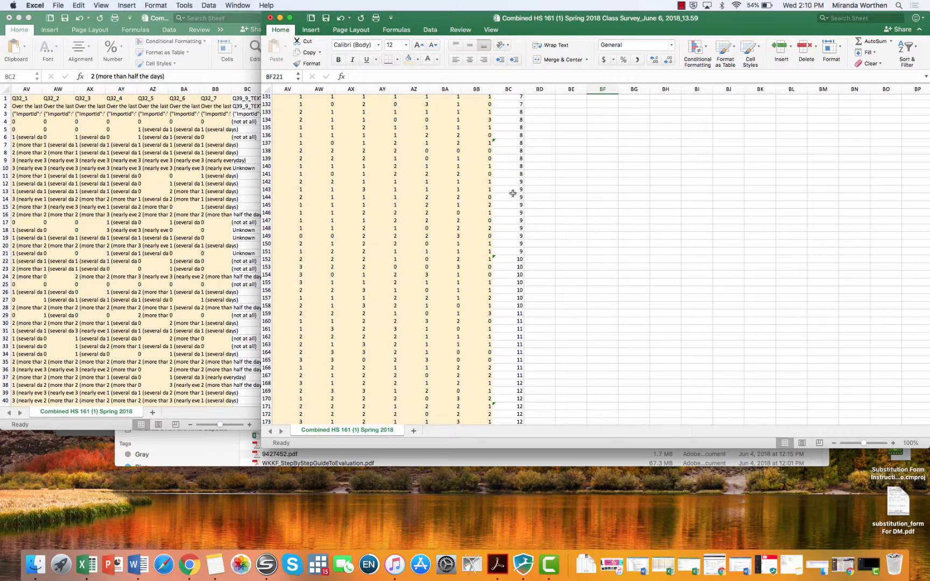
{"action": "scroll", "coordinate": [553, 193], "scroll_direction": "up", "scroll_amount": 8}
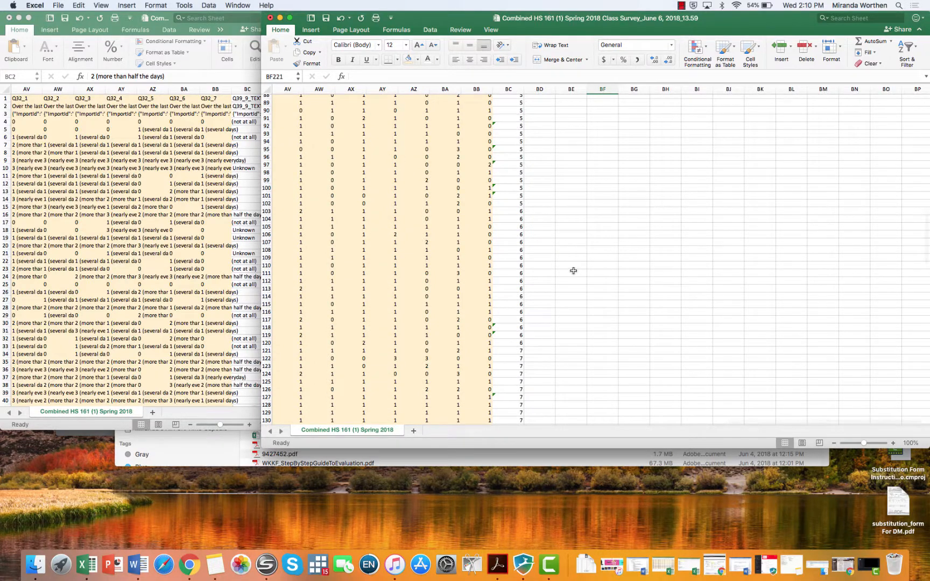
{"action": "scroll", "coordinate": [573, 269], "scroll_direction": "down", "scroll_amount": 2}
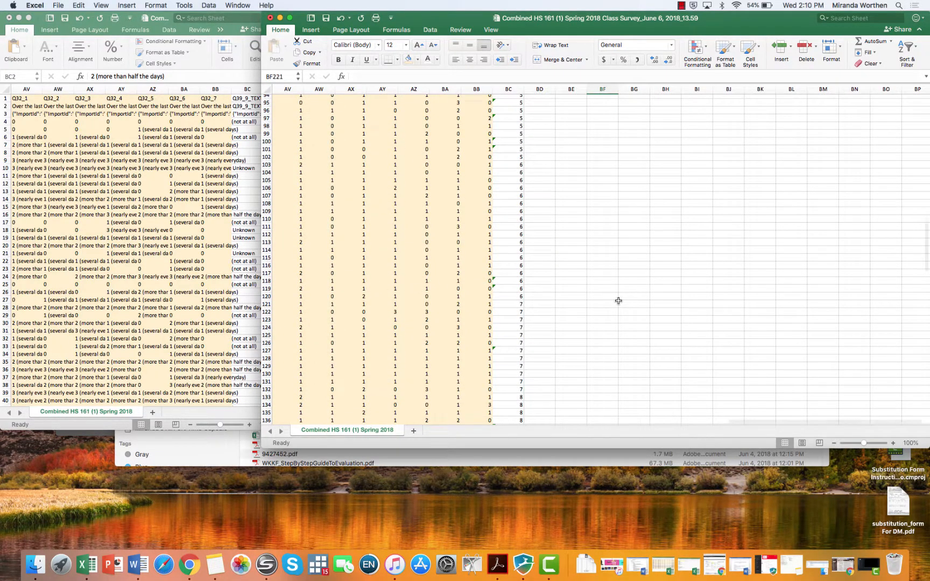
{"action": "scroll", "coordinate": [622, 304], "scroll_direction": "down", "scroll_amount": 2}
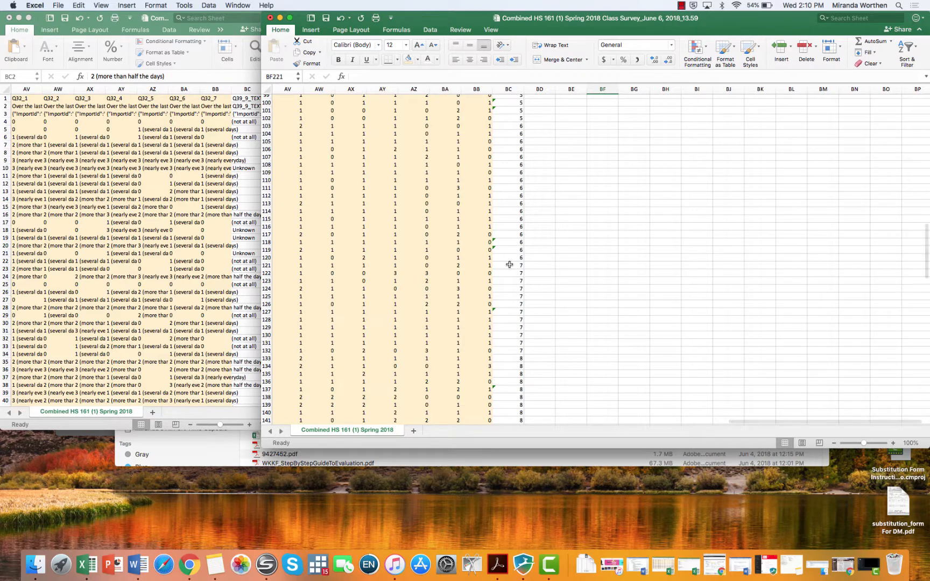
{"action": "left_click", "coordinate": [508, 263]}
{"action": "scroll", "coordinate": [616, 321], "scroll_direction": "down", "scroll_amount": 15}
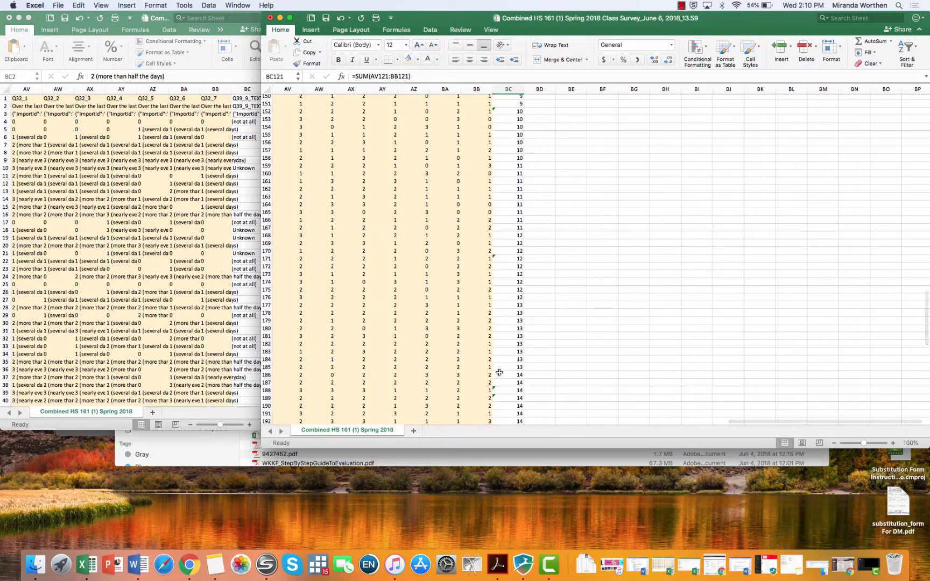
{"action": "scroll", "coordinate": [588, 364], "scroll_direction": "down", "scroll_amount": 6}
{"action": "scroll", "coordinate": [588, 362], "scroll_direction": "down", "scroll_amount": 9}
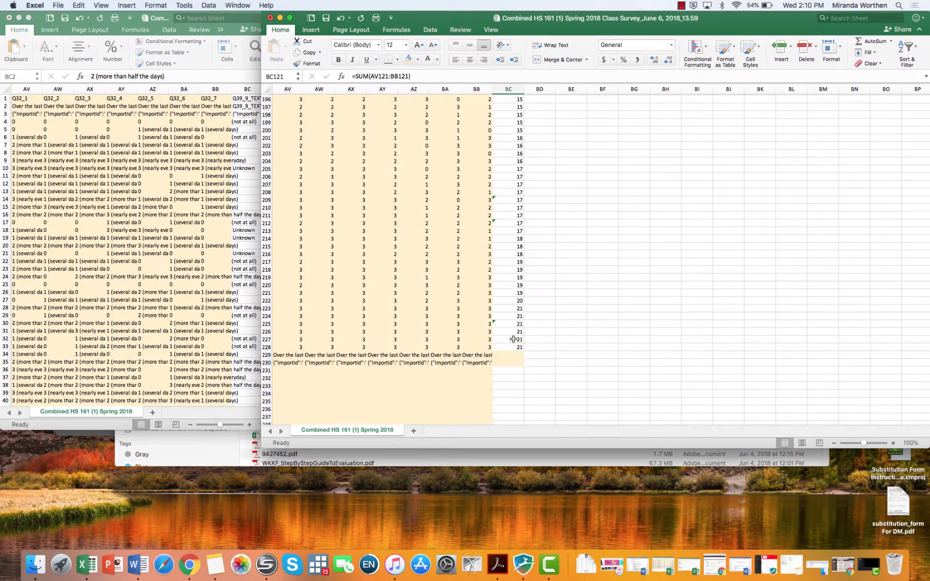
{"action": "scroll", "coordinate": [655, 340], "scroll_direction": "up", "scroll_amount": 20}
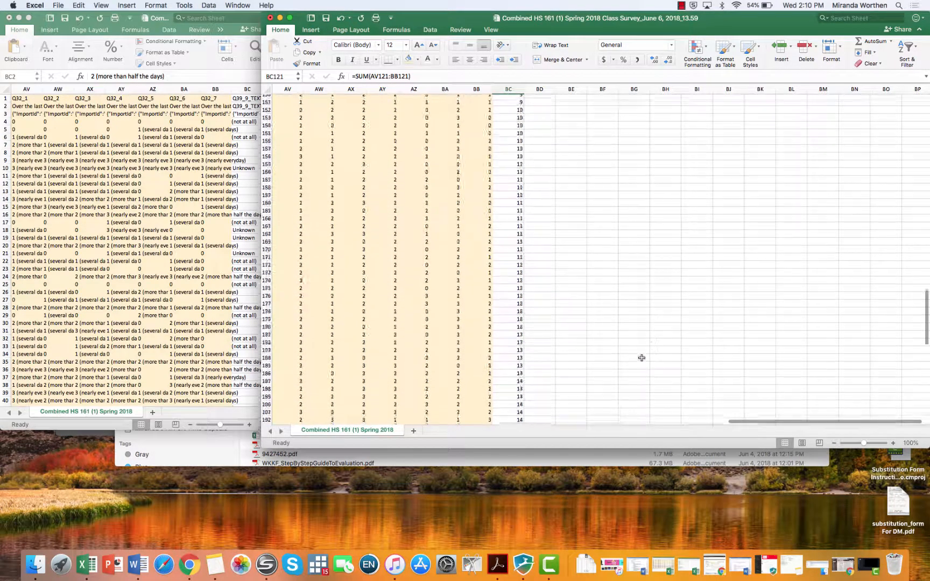
{"action": "scroll", "coordinate": [625, 358], "scroll_direction": "up", "scroll_amount": 20}
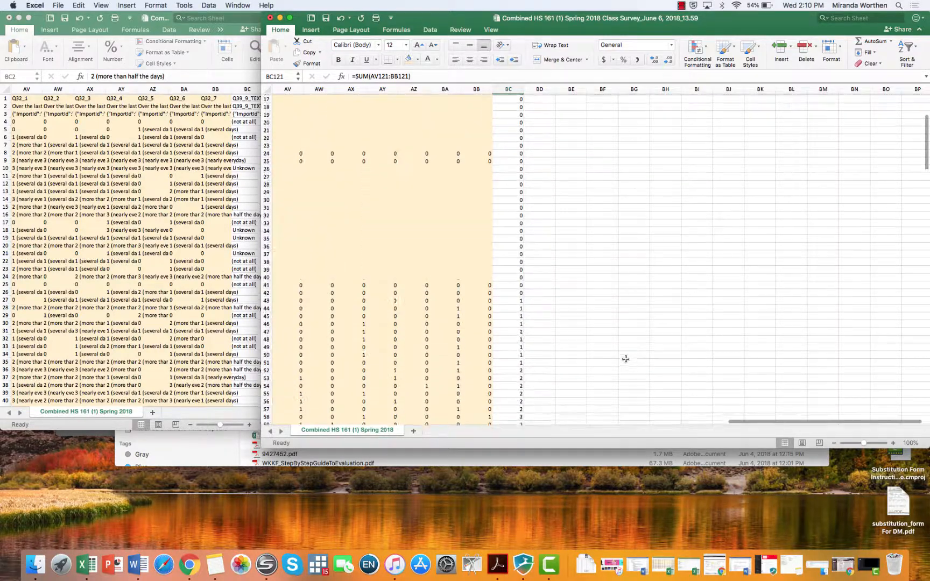